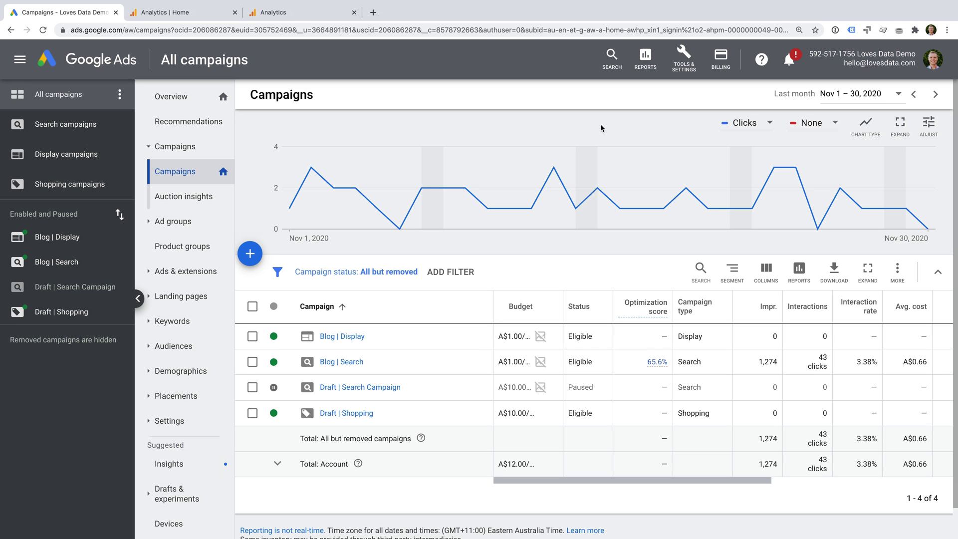
Open Tools & Settings > Setup > Linked accounts in Google Ads to see the UA and GA4 links
{"action": "left_click", "coordinate": [685, 67]}
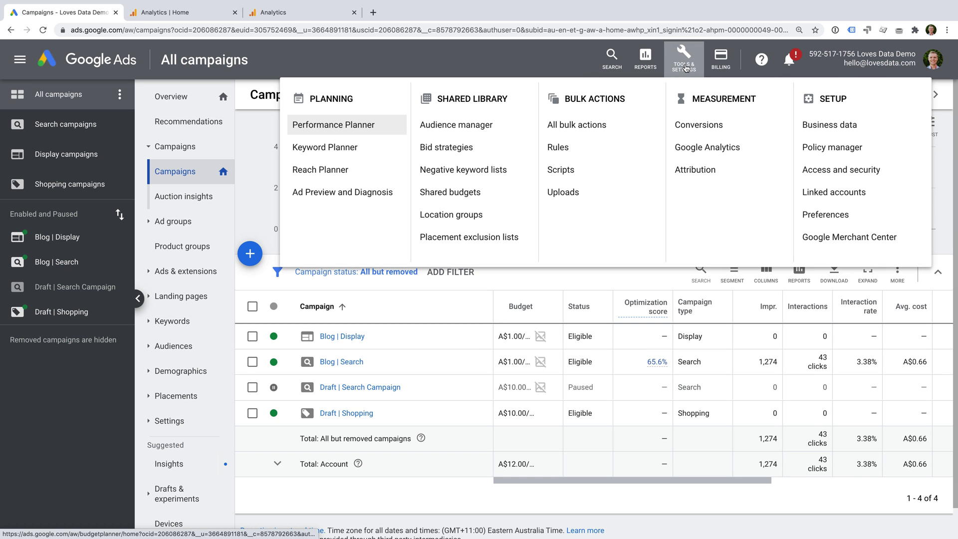
{"action": "left_click", "coordinate": [880, 196]}
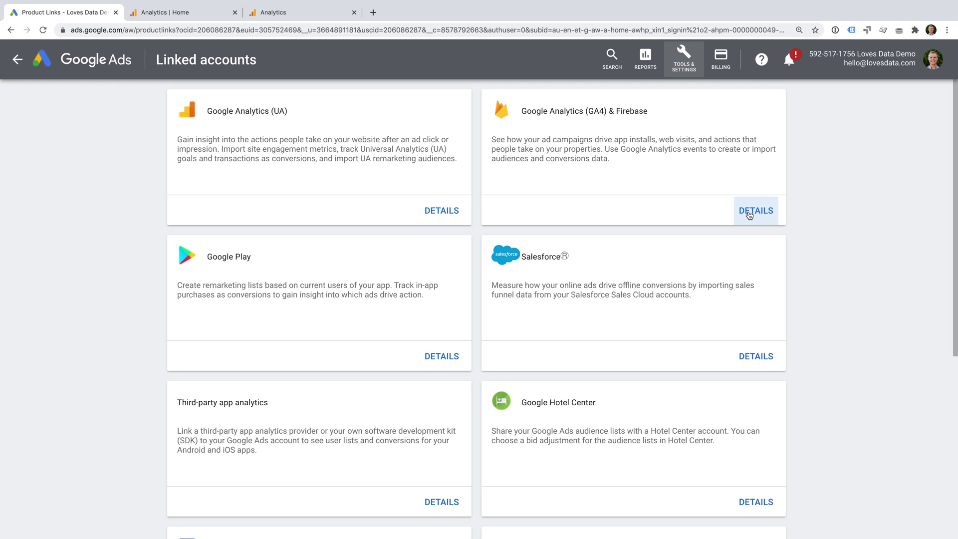
{"action": "left_click", "coordinate": [276, 109]}
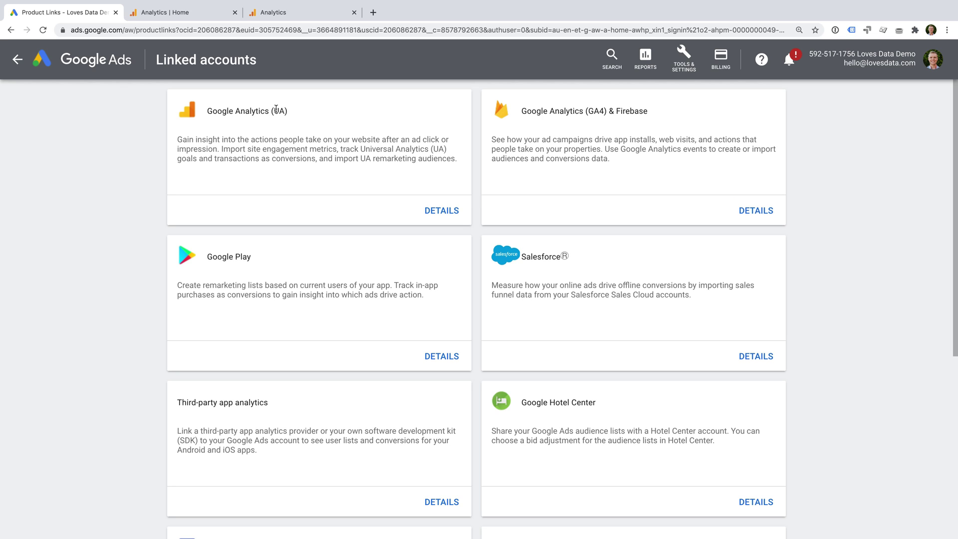
{"action": "double_click", "coordinate": [276, 109]}
{"action": "left_click", "coordinate": [345, 136]}
From the GA4 Home tab, open the Audiences list and start a New audience
{"action": "left_click", "coordinate": [202, 14]}
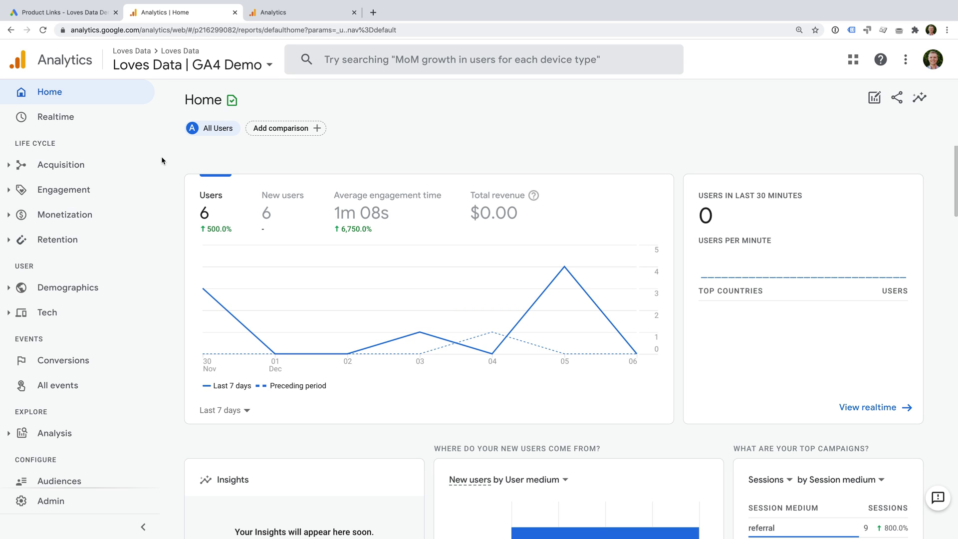
{"action": "scroll", "coordinate": [123, 189], "scroll_direction": "down", "scroll_amount": 2}
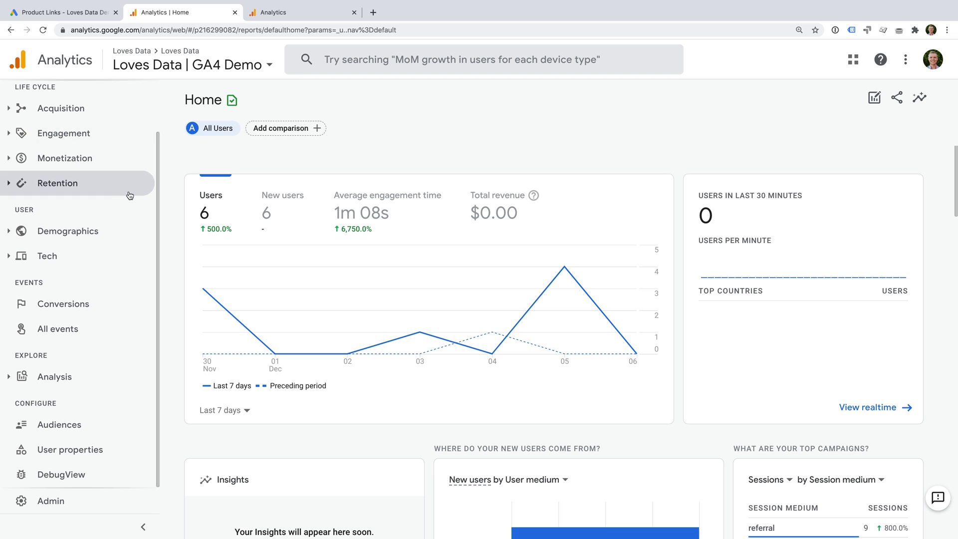
{"action": "left_click", "coordinate": [89, 429]}
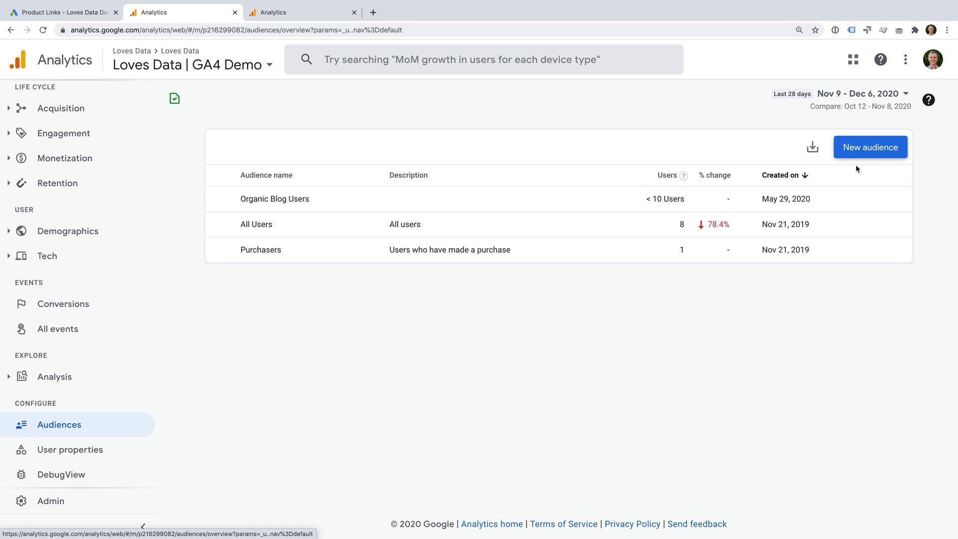
{"action": "left_click", "coordinate": [870, 157]}
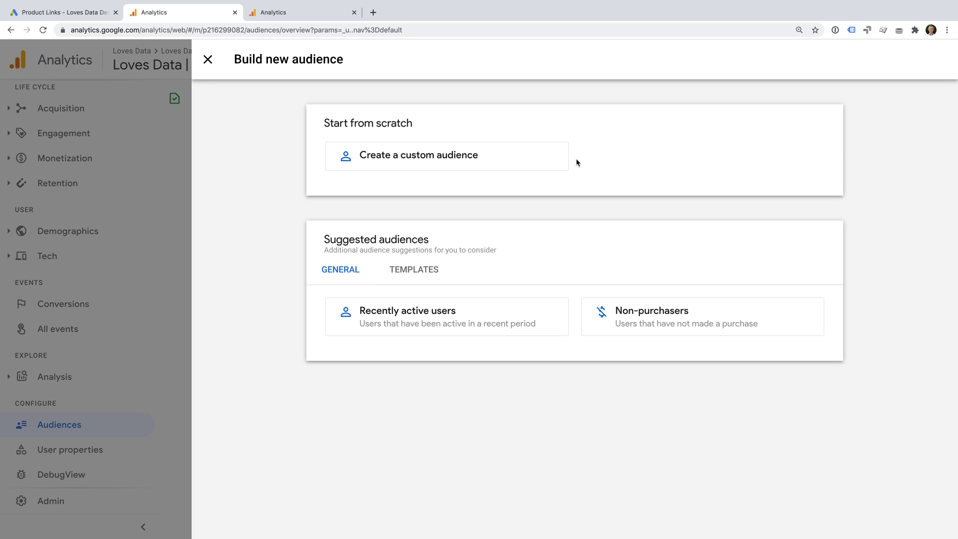
Choose Create a custom audience to get a blank Untitled audience with 30-day membership
{"action": "left_click", "coordinate": [507, 160]}
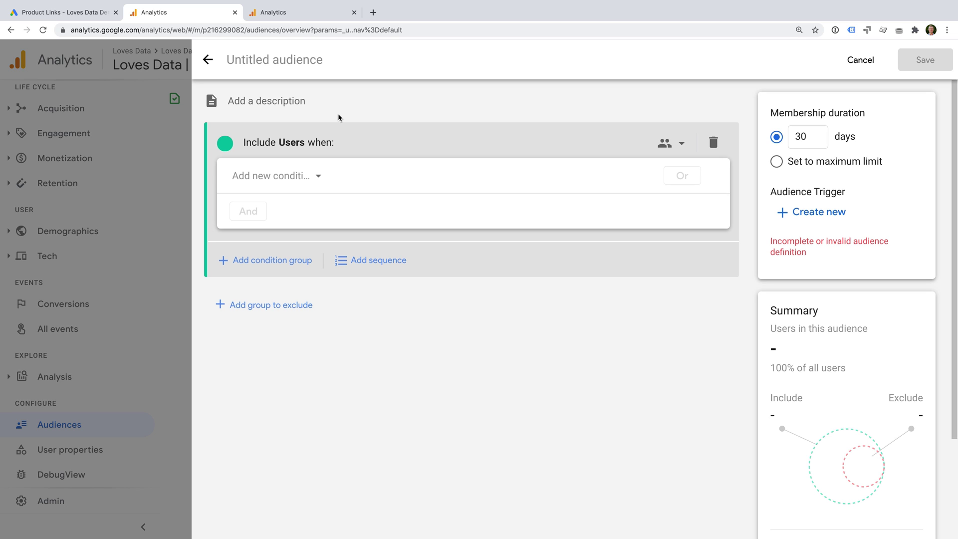
Name the audience 'Viewed Product Page' and include users with a page_view event
{"action": "left_click", "coordinate": [285, 60]}
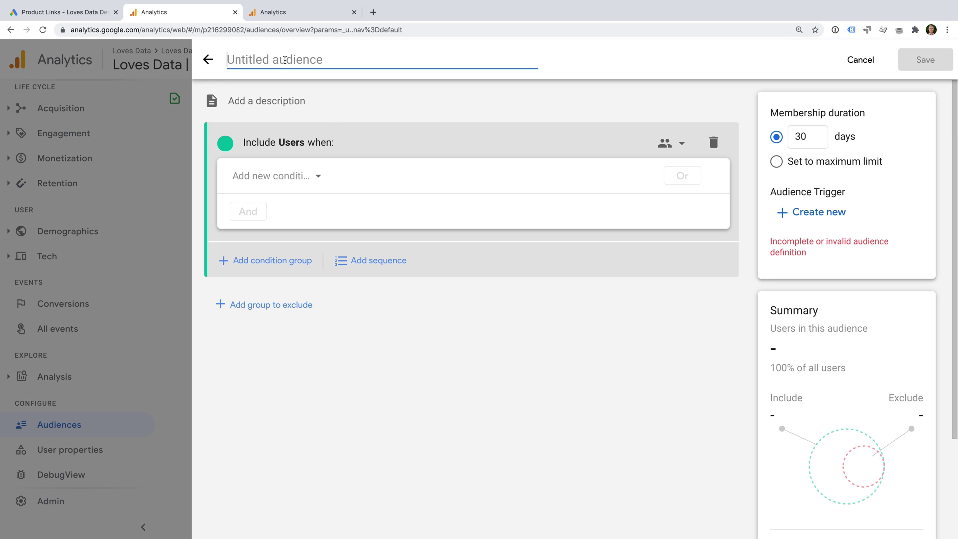
{"action": "type", "text": "Viewed "}
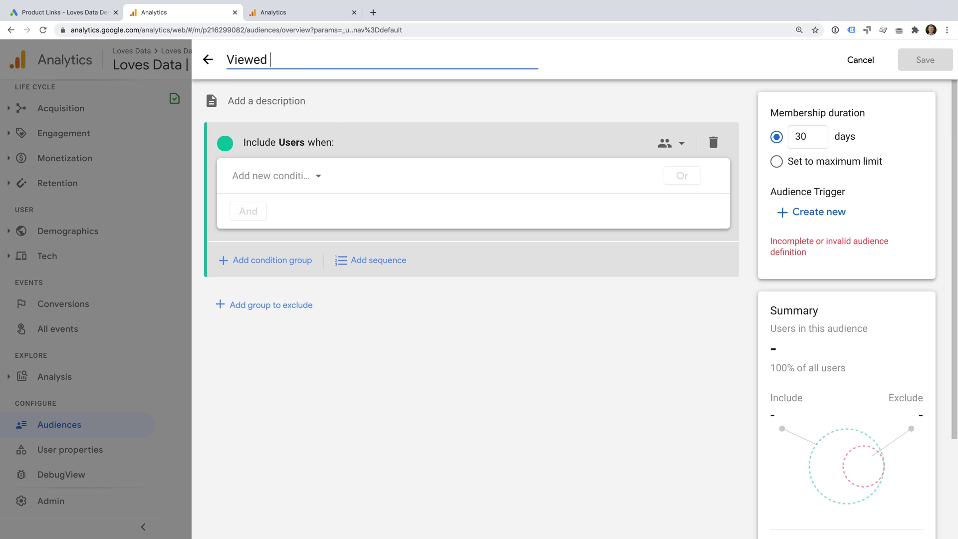
{"action": "type", "text": "Product Page"}
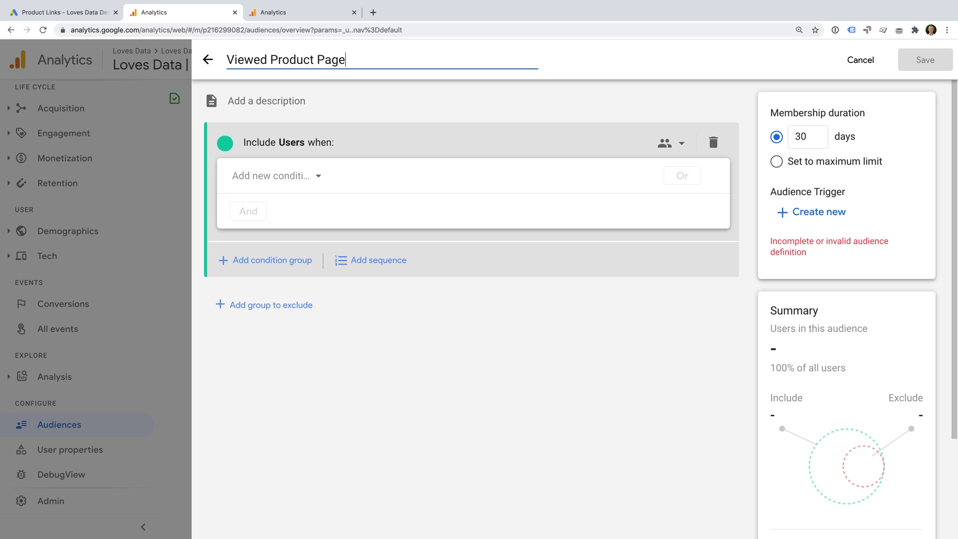
{"action": "left_click", "coordinate": [314, 176]}
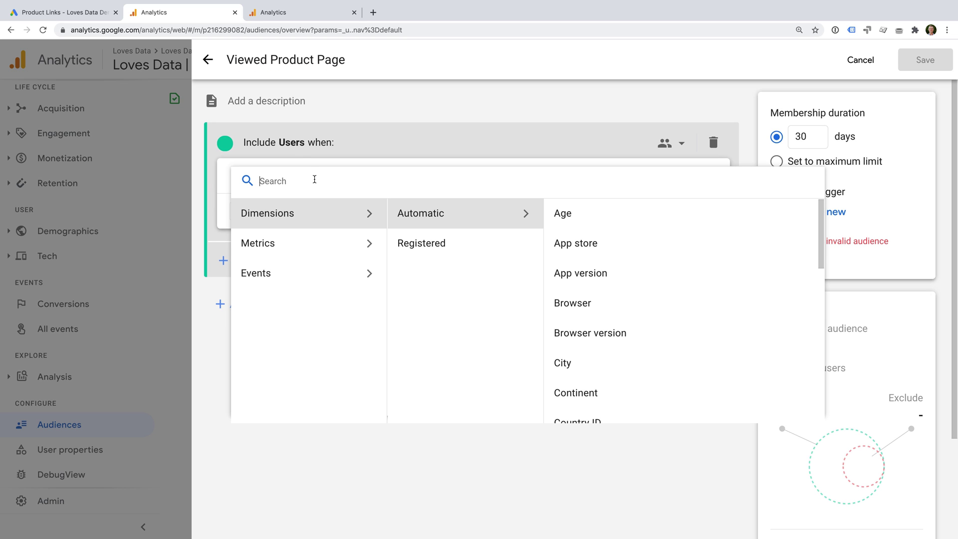
{"action": "type", "text": "page"}
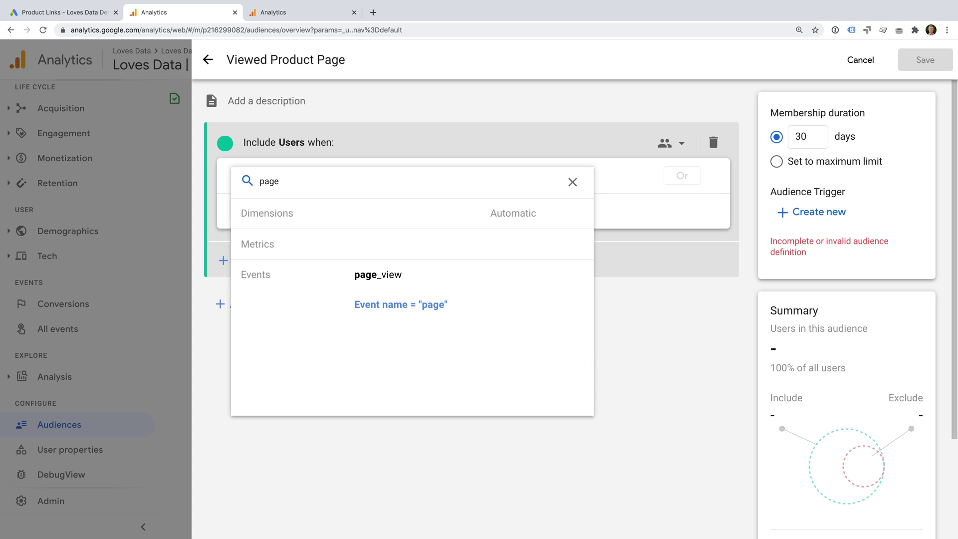
{"action": "left_click", "coordinate": [400, 275]}
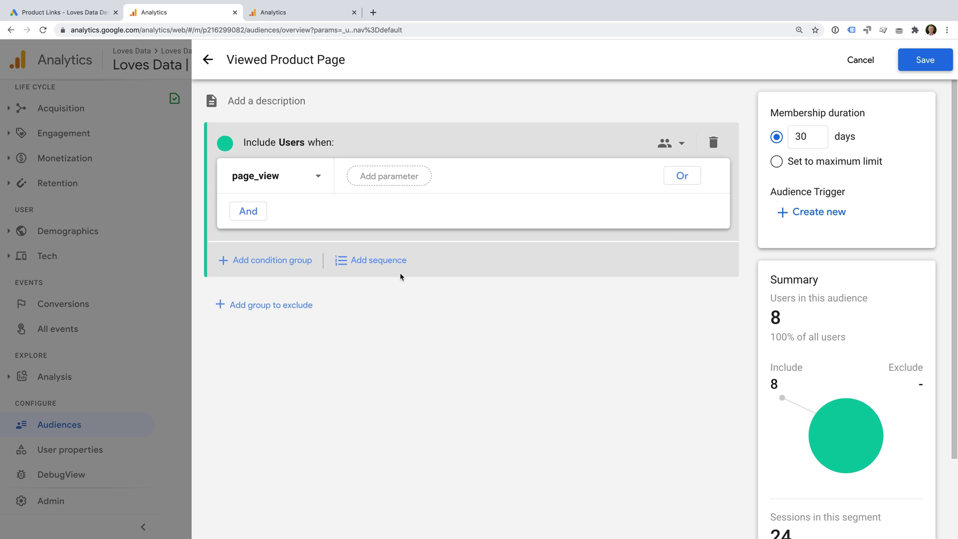
Restrict page_view to page_location containing '/product/' and apply the filter
{"action": "left_click", "coordinate": [408, 177]}
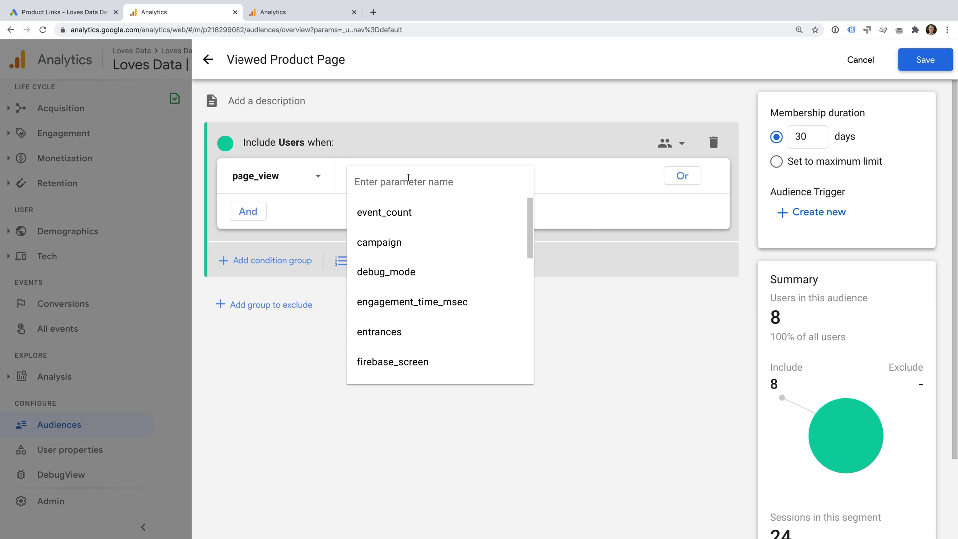
{"action": "scroll", "coordinate": [467, 240], "scroll_direction": "down", "scroll_amount": 5}
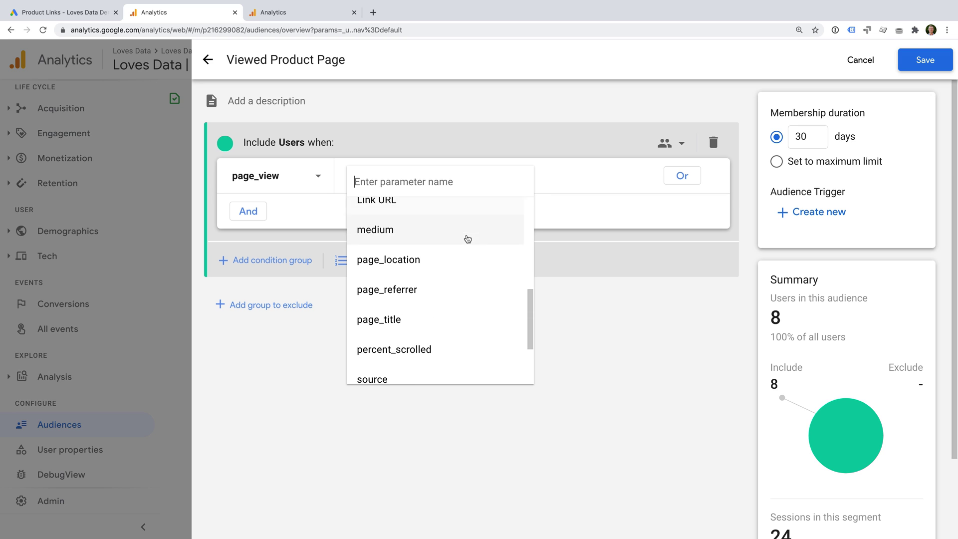
{"action": "scroll", "coordinate": [467, 239], "scroll_direction": "down", "scroll_amount": 1}
{"action": "left_click", "coordinate": [430, 216]}
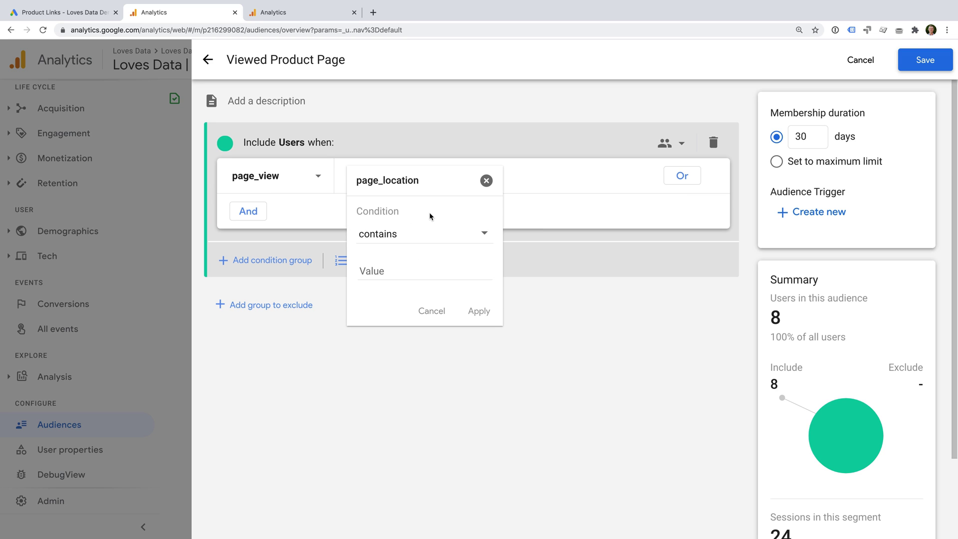
{"action": "left_click", "coordinate": [376, 271]}
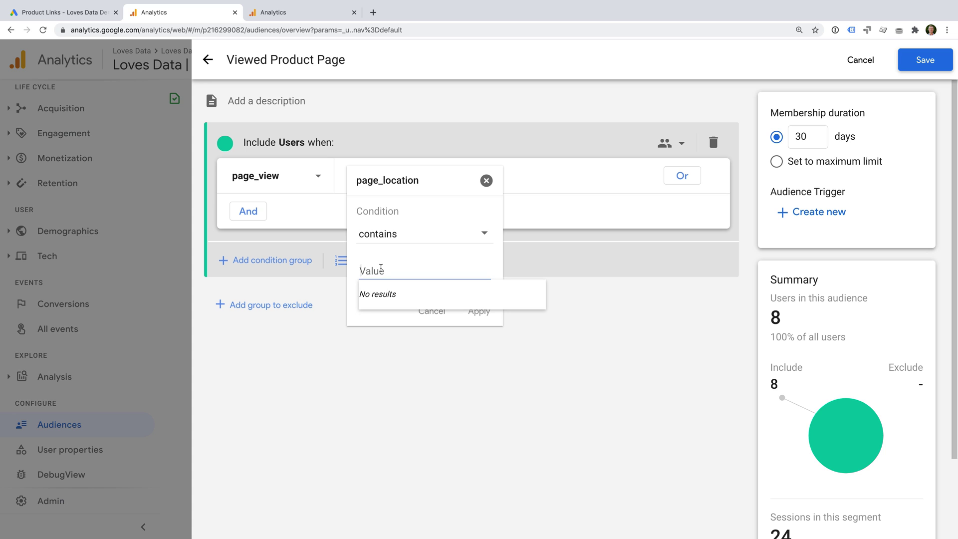
{"action": "type", "text": "/product/"}
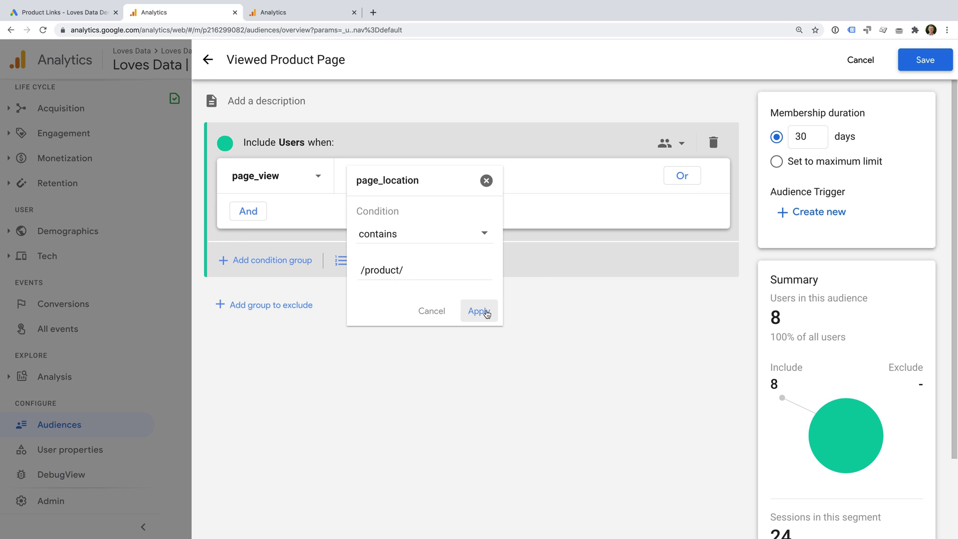
{"action": "left_click", "coordinate": [483, 311]}
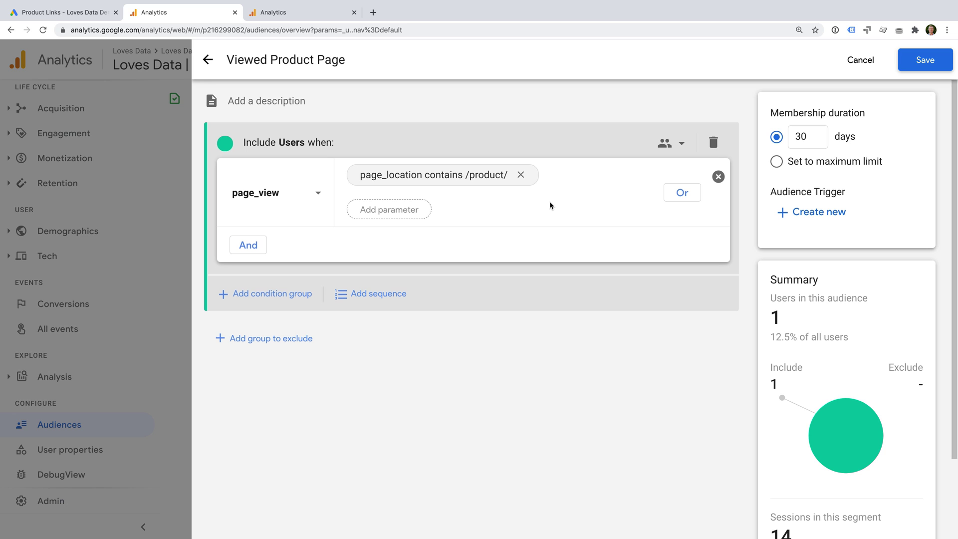
Add a permanent exclusion group for users who triggered the purchase event
{"action": "left_click", "coordinate": [283, 348]}
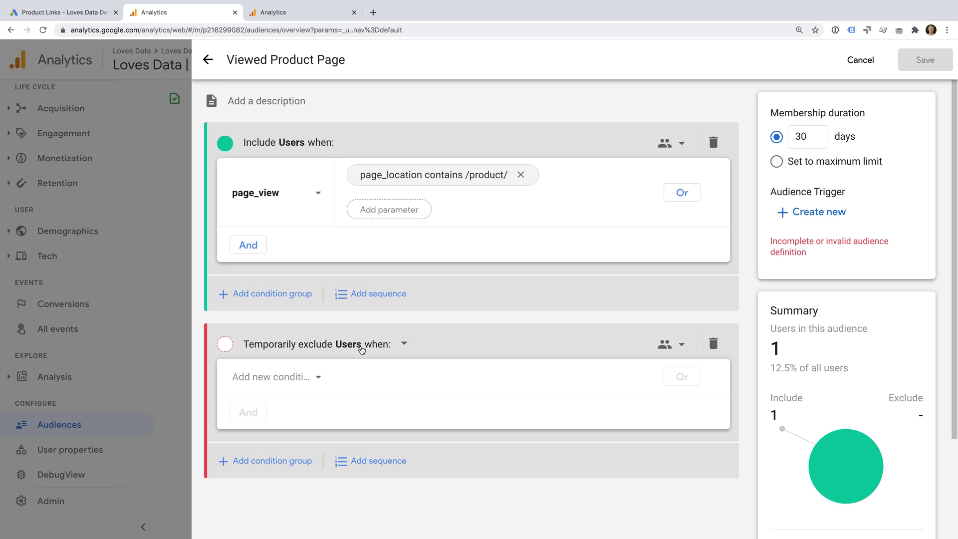
{"action": "left_click", "coordinate": [362, 350]}
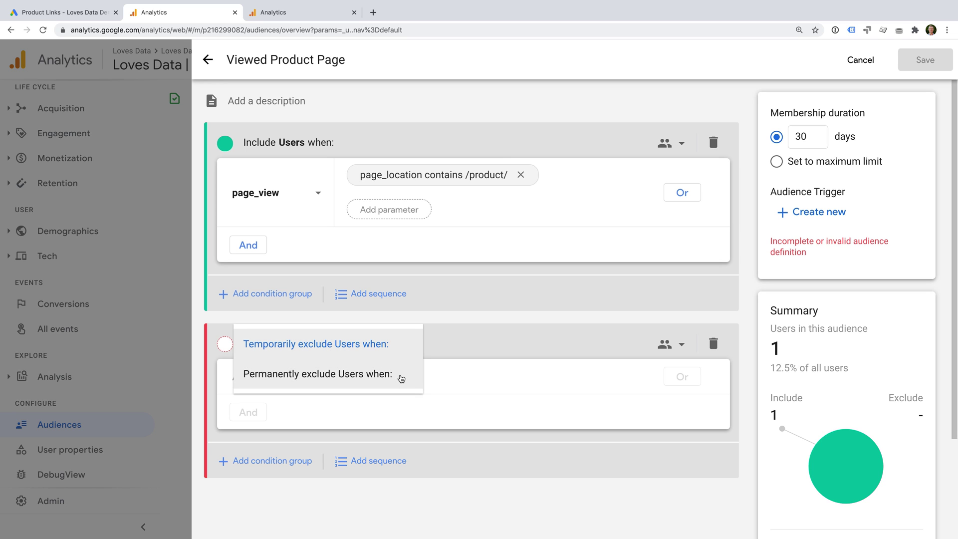
{"action": "left_click", "coordinate": [401, 378]}
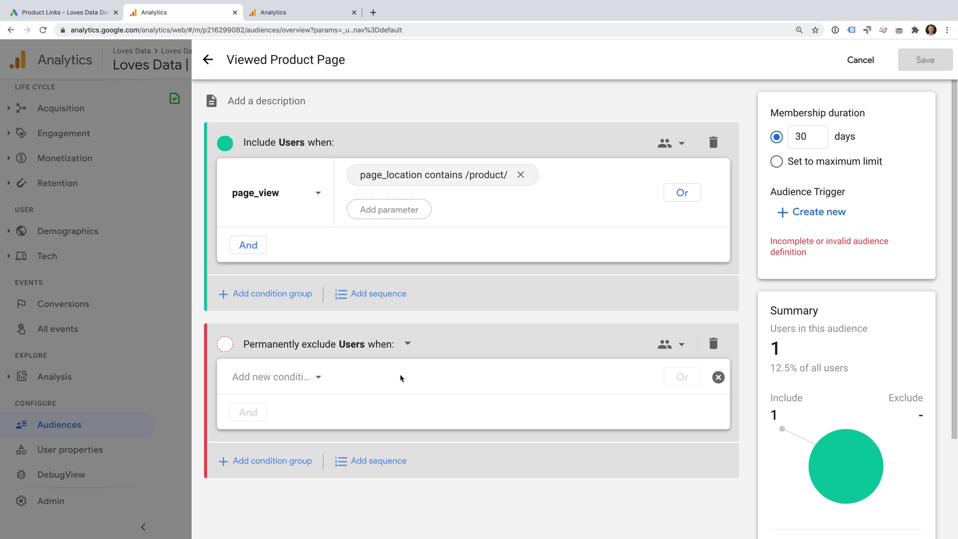
{"action": "left_click", "coordinate": [299, 379]}
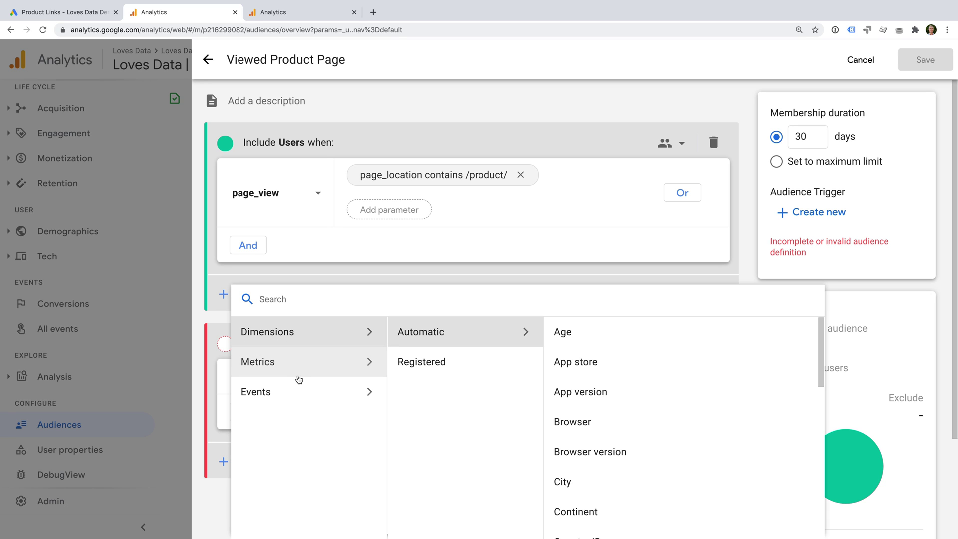
{"action": "left_click", "coordinate": [352, 396]}
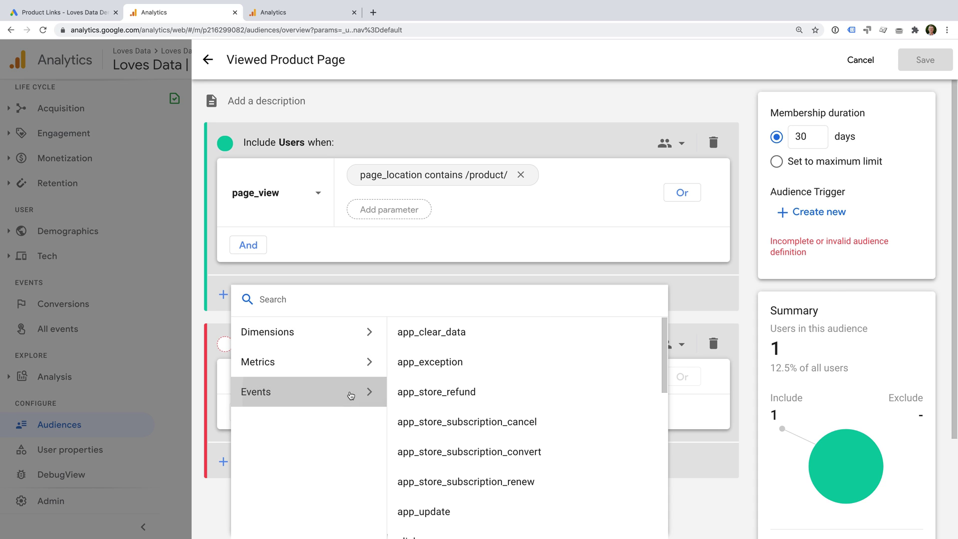
{"action": "scroll", "coordinate": [450, 399], "scroll_direction": "down", "scroll_amount": 5}
{"action": "scroll", "coordinate": [474, 401], "scroll_direction": "down", "scroll_amount": 5}
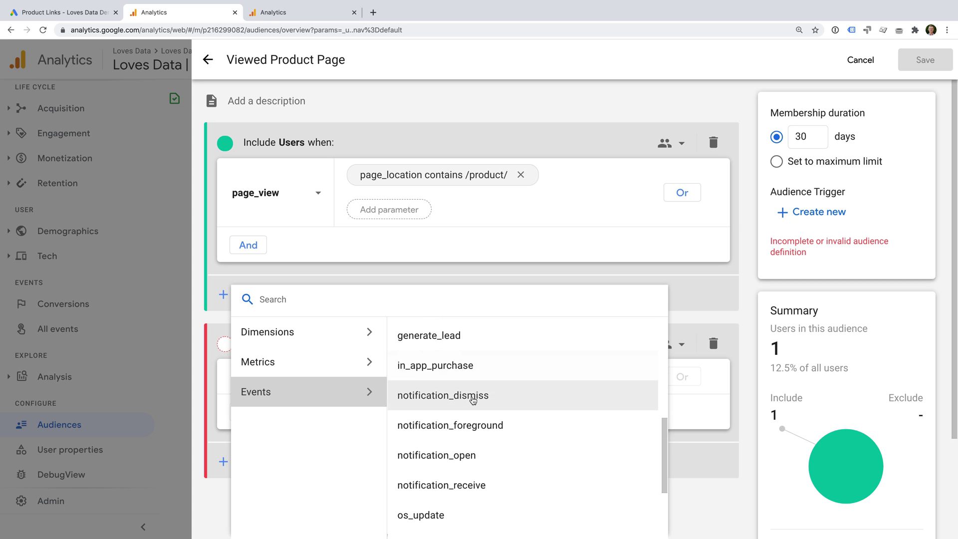
{"action": "left_click", "coordinate": [475, 437]}
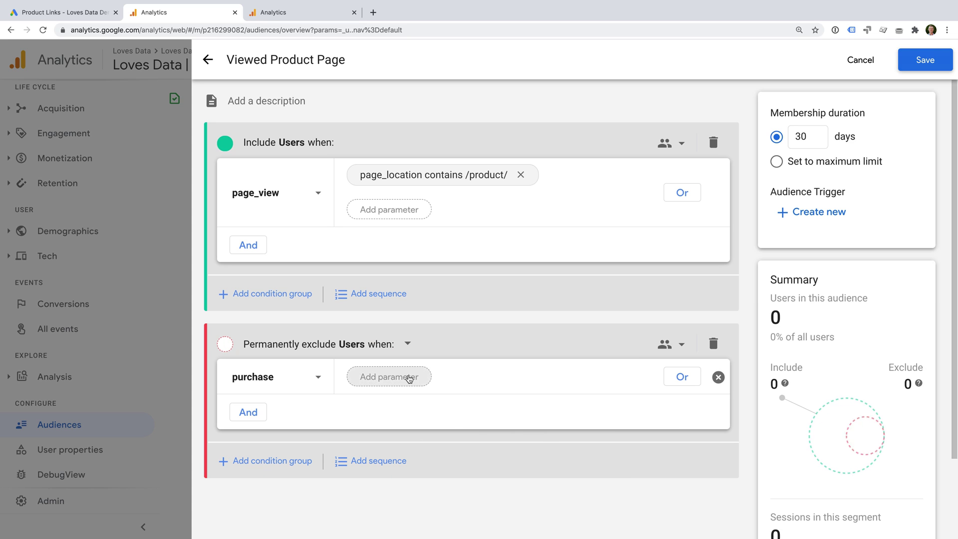
Filter the purchase exclusion on event_count > 0 and save the audience
{"action": "left_click", "coordinate": [409, 378]}
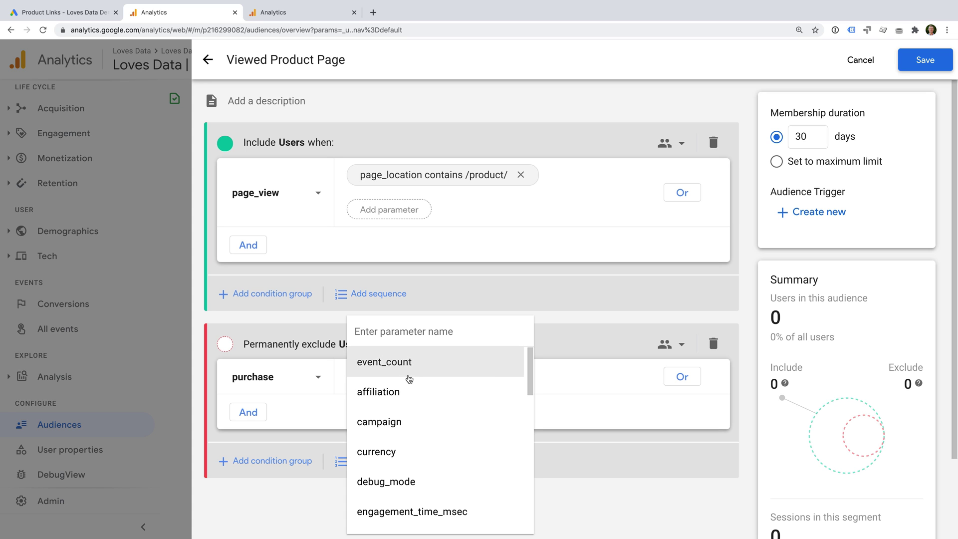
{"action": "left_click", "coordinate": [449, 370]}
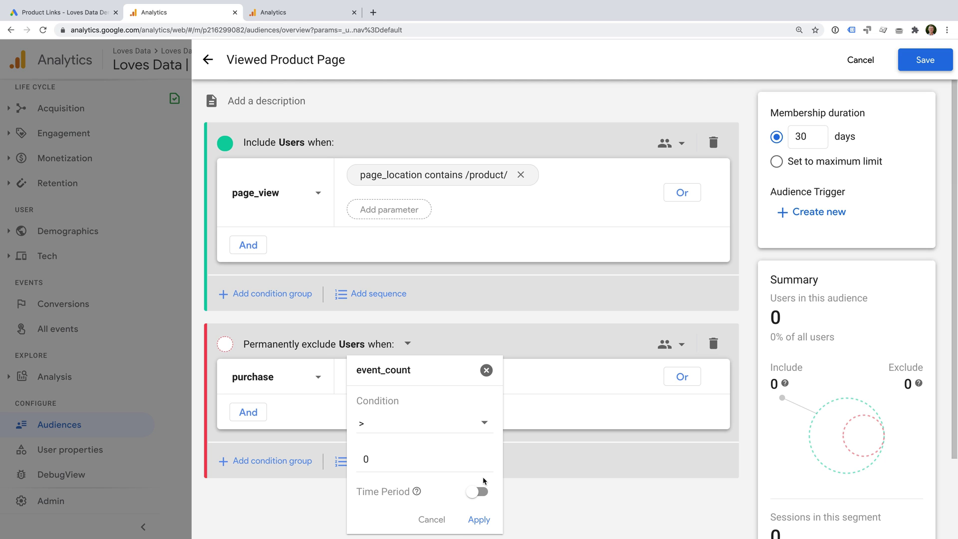
{"action": "left_click", "coordinate": [479, 520]}
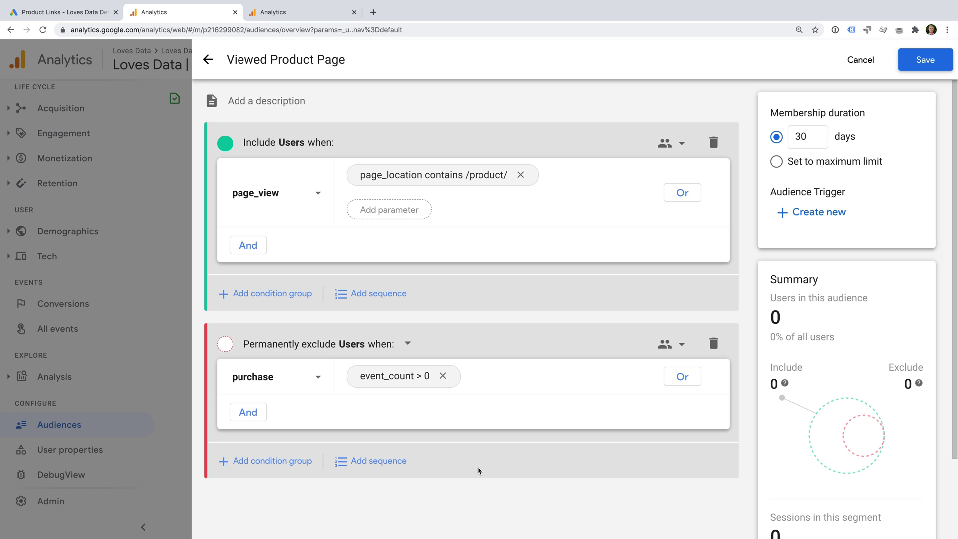
{"action": "left_click", "coordinate": [926, 64]}
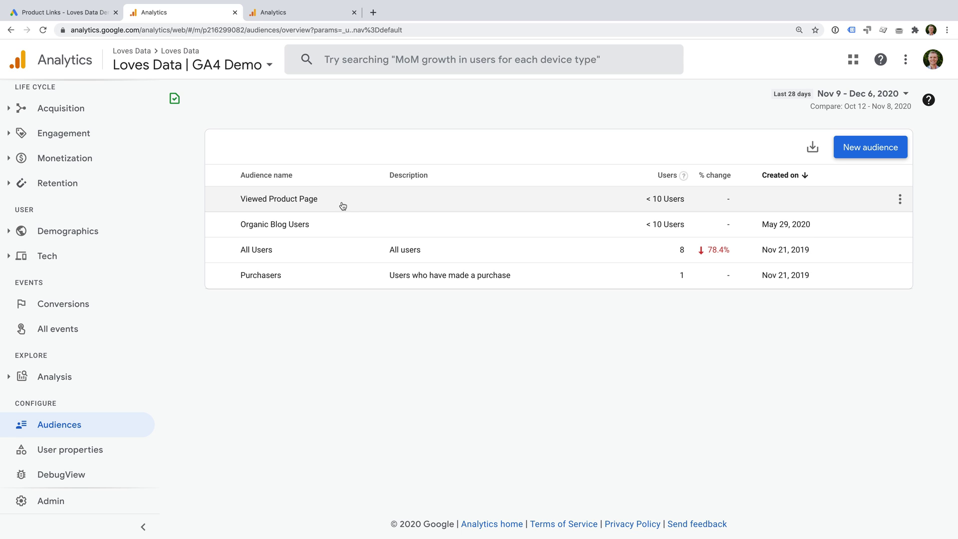
Switch to the browser tab showing the UA Demo property's Admin page
{"action": "left_click", "coordinate": [310, 12]}
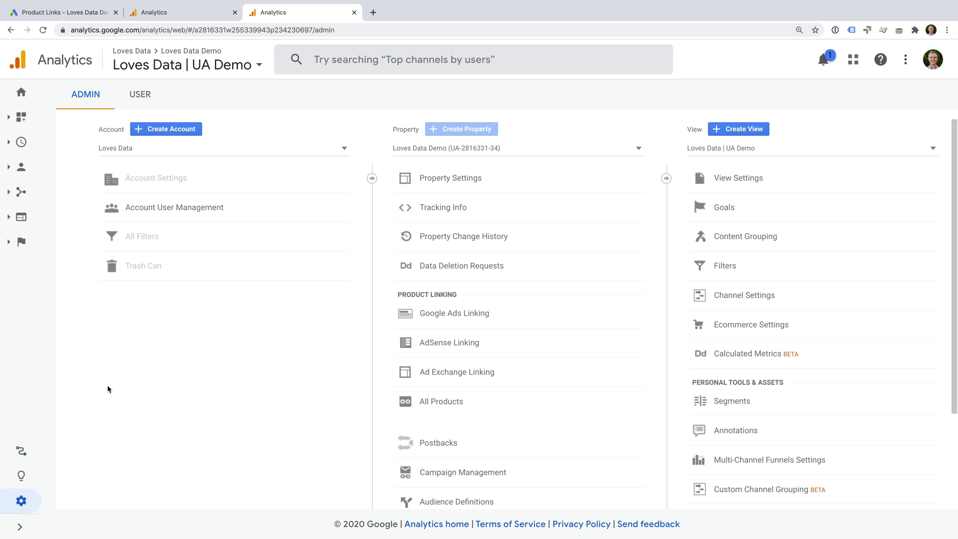
Go to Admin > Audience Definitions > Audiences in the UA Demo property
{"action": "left_click", "coordinate": [20, 526]}
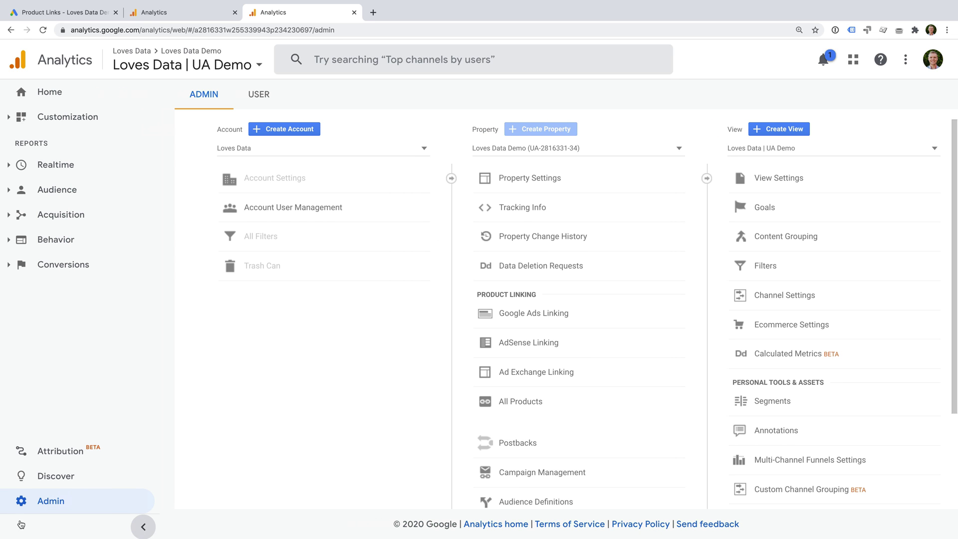
{"action": "left_click", "coordinate": [83, 501]}
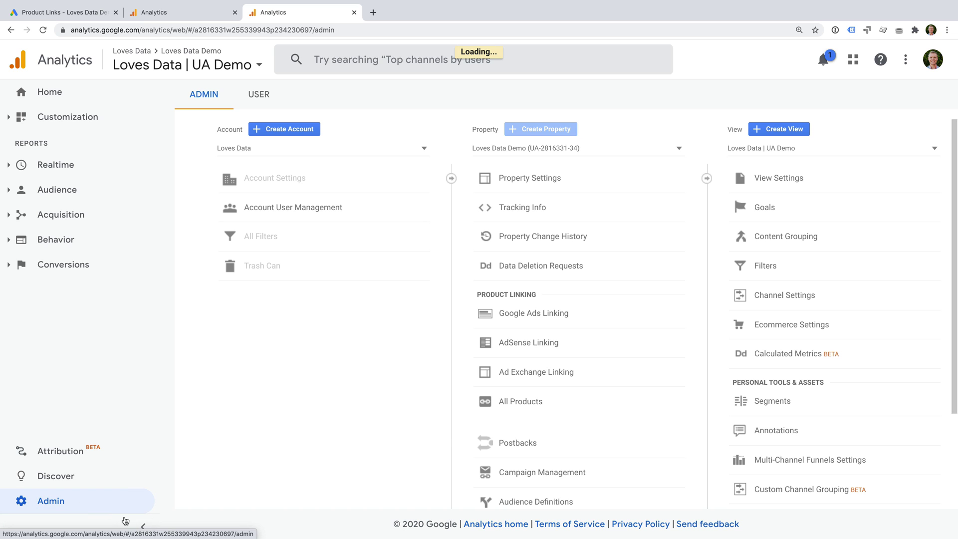
{"action": "left_click", "coordinate": [143, 526]}
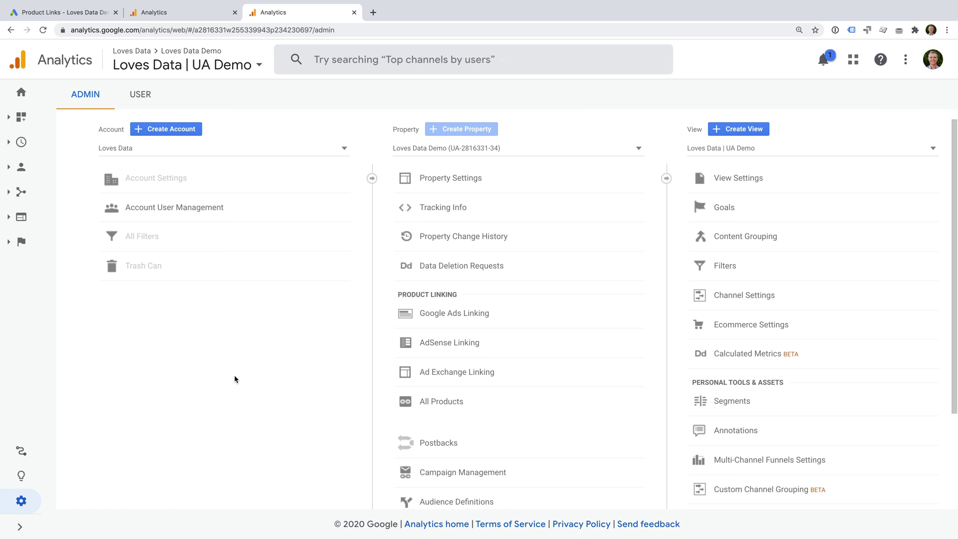
{"action": "scroll", "coordinate": [567, 419], "scroll_direction": "down", "scroll_amount": 2}
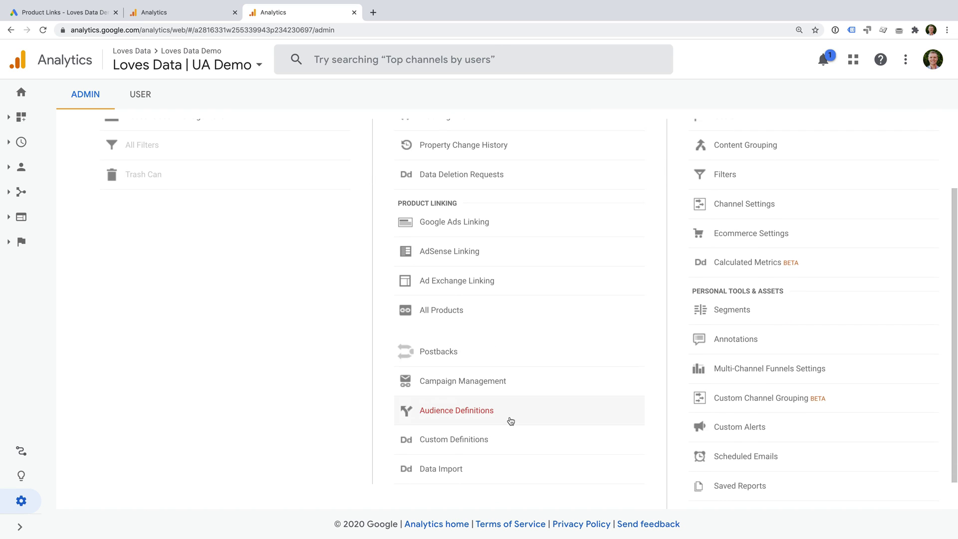
{"action": "left_click", "coordinate": [474, 414]}
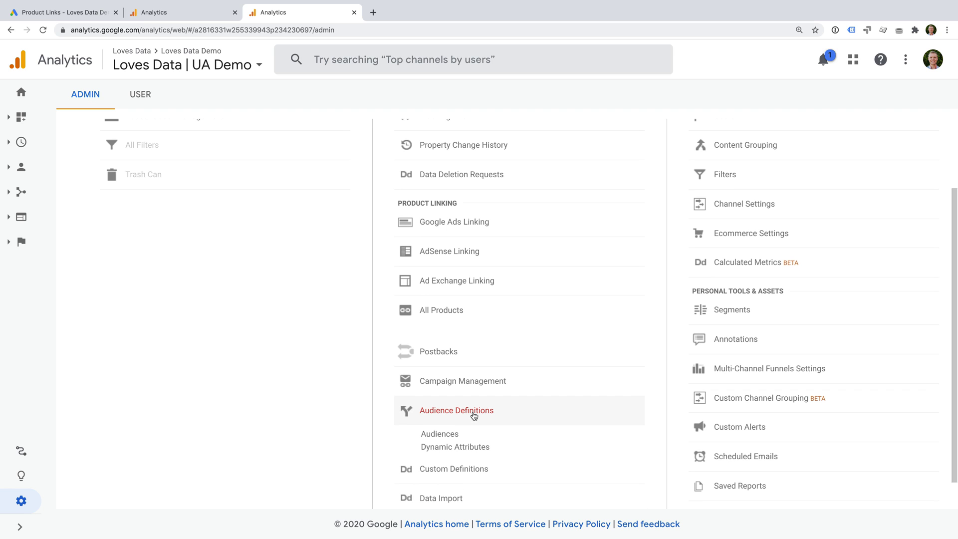
{"action": "left_click", "coordinate": [462, 434]}
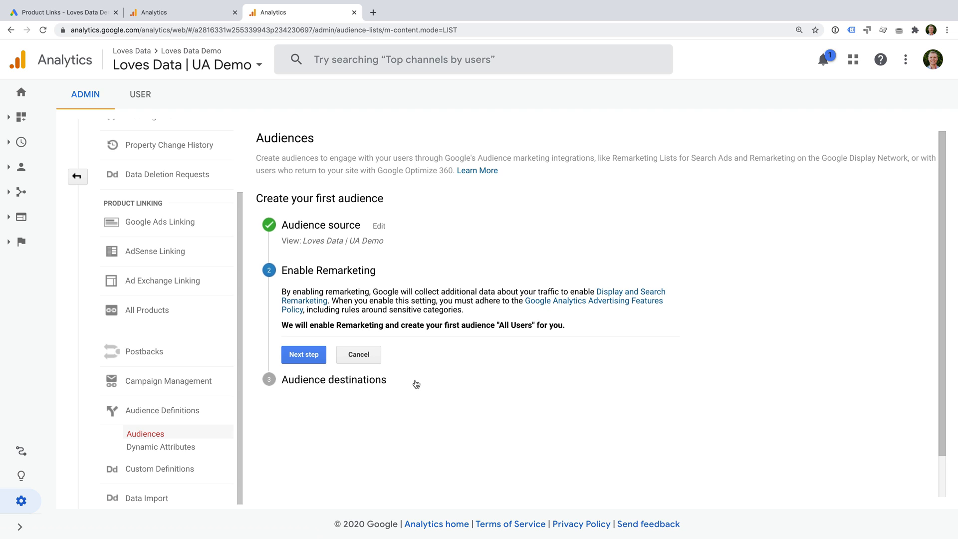
Enable remarketing with the Google Ads account as destination, creating the All Users audience
{"action": "left_click", "coordinate": [320, 360]}
{"action": "left_click", "coordinate": [322, 429]}
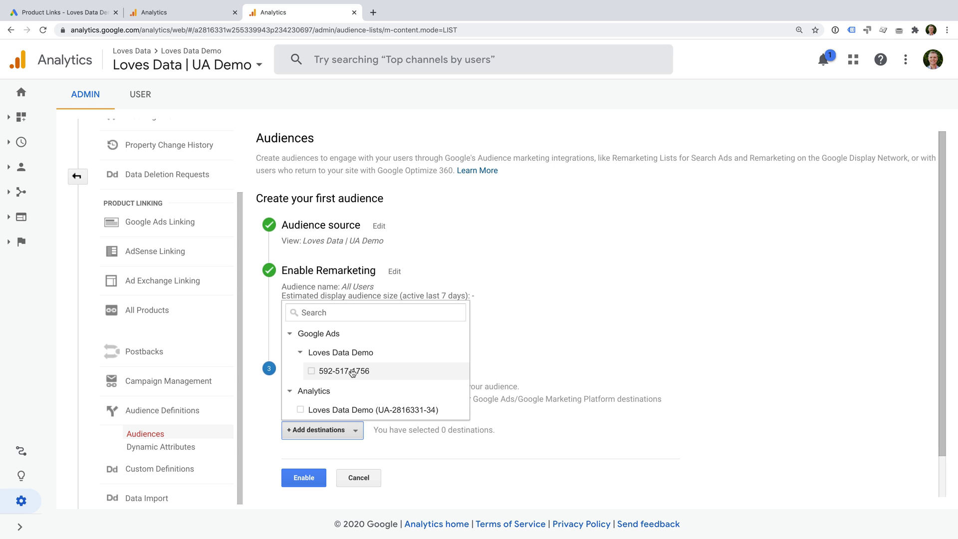
{"action": "left_click", "coordinate": [314, 370]}
{"action": "left_click", "coordinate": [525, 438]}
{"action": "scroll", "coordinate": [525, 437], "scroll_direction": "down", "scroll_amount": 2}
{"action": "left_click", "coordinate": [315, 480]}
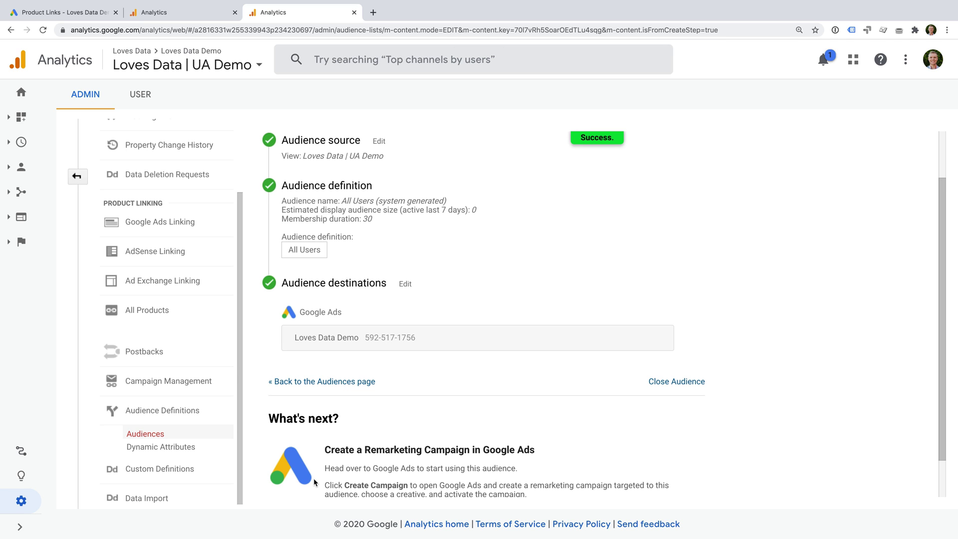
{"action": "left_click", "coordinate": [349, 382]}
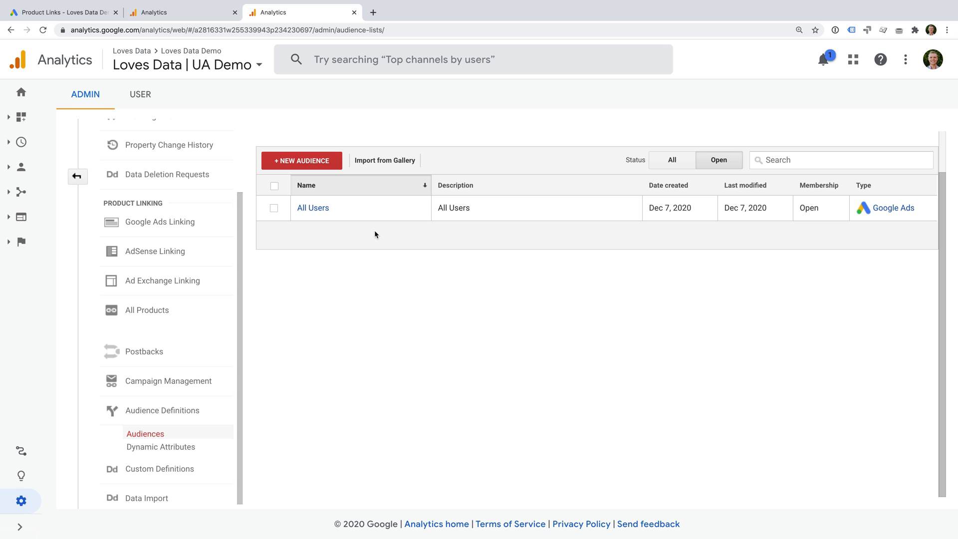
Start a new custom UA audience using a Conditions filter scoped to Users
{"action": "left_click", "coordinate": [320, 163]}
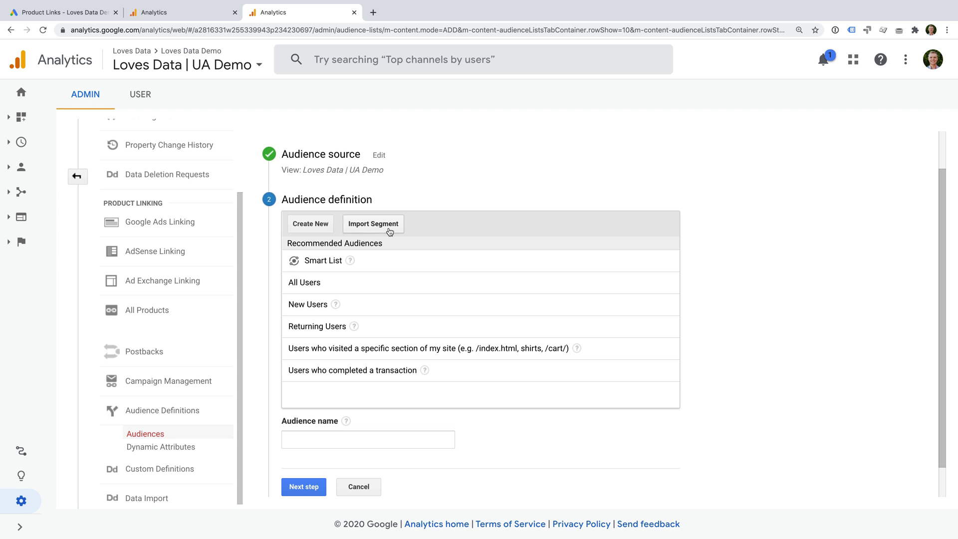
{"action": "left_click", "coordinate": [311, 224]}
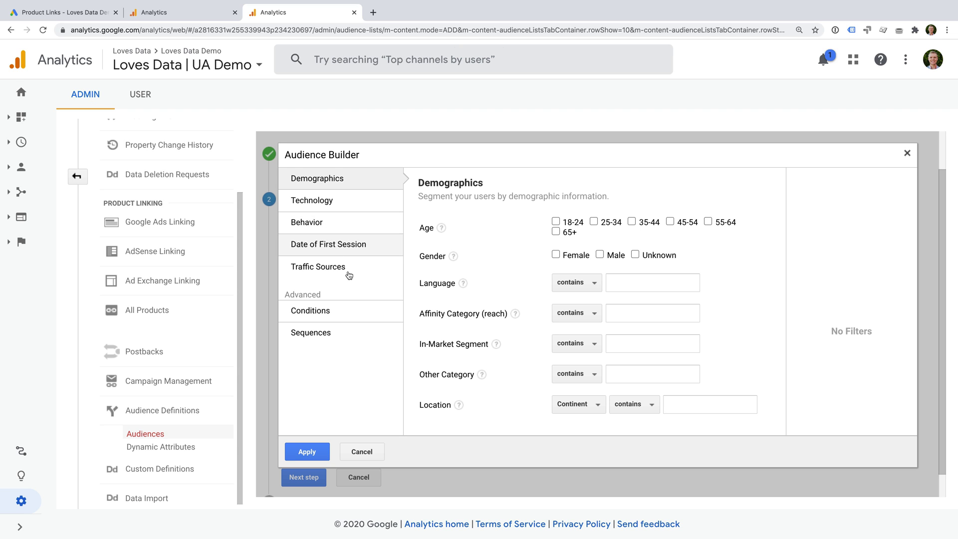
{"action": "left_click", "coordinate": [356, 311]}
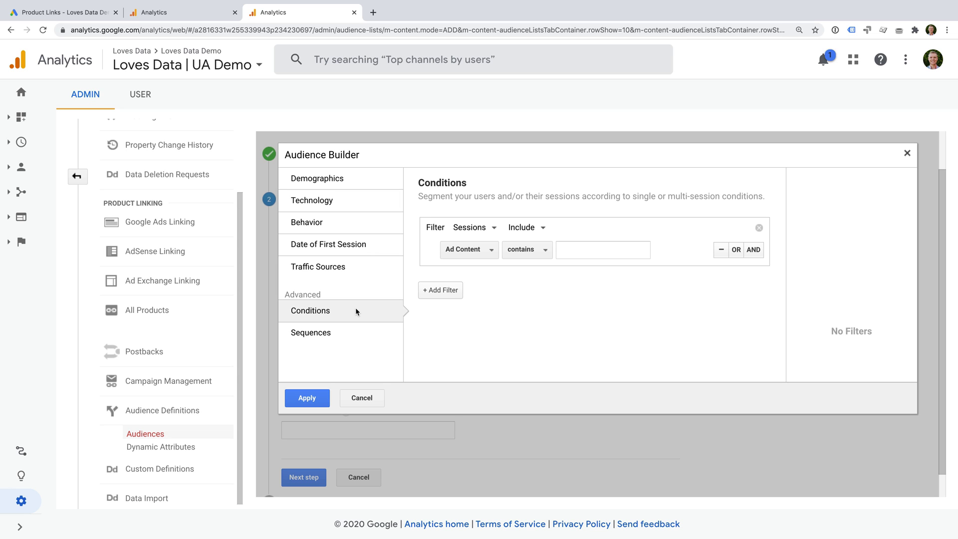
{"action": "left_click", "coordinate": [479, 229]}
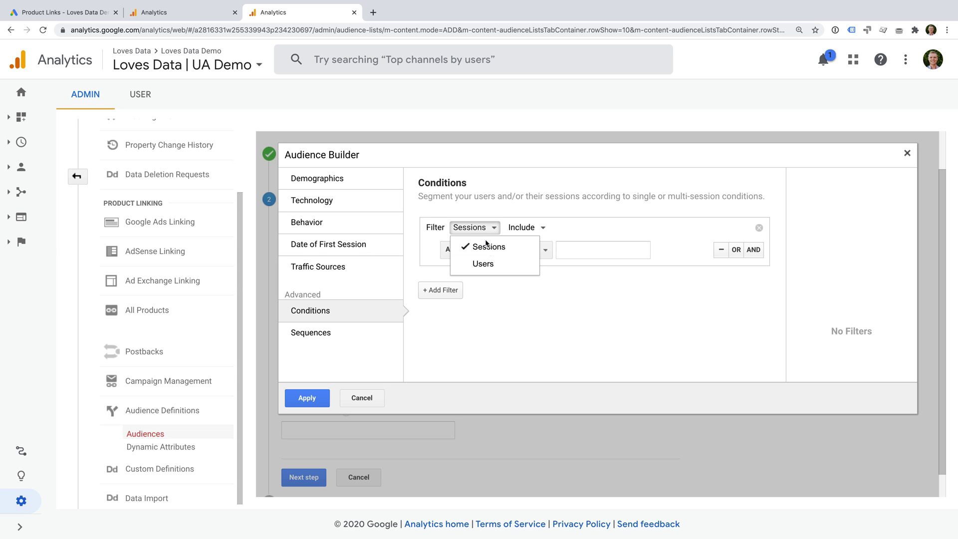
{"action": "left_click", "coordinate": [499, 263]}
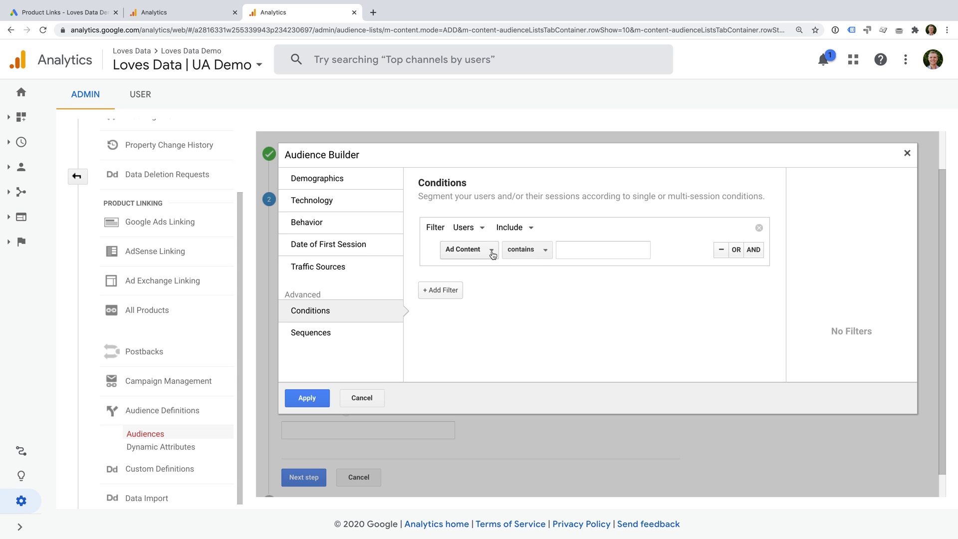
Set the condition to the Page dimension containing 'thank-you'
{"action": "left_click", "coordinate": [492, 251]}
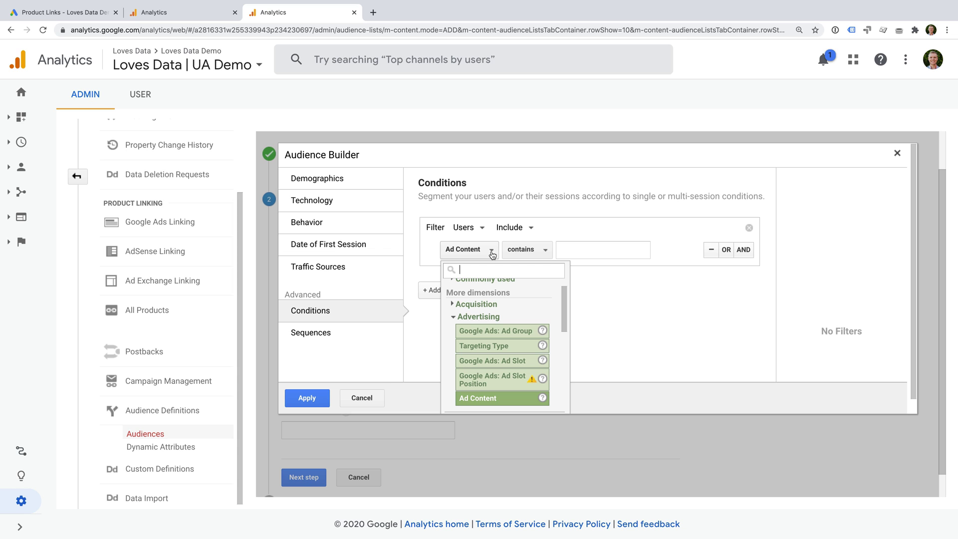
{"action": "type", "text": "page"}
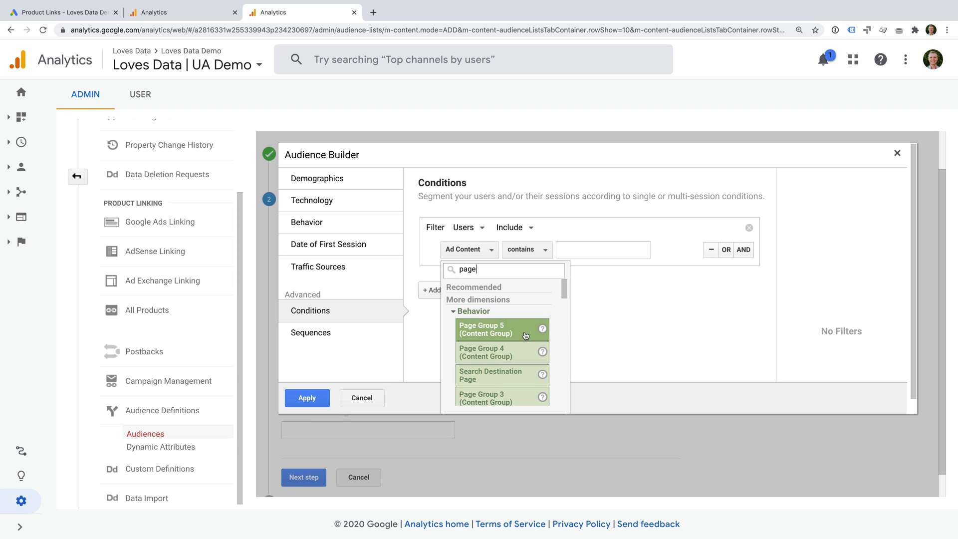
{"action": "scroll", "coordinate": [526, 336], "scroll_direction": "down", "scroll_amount": 5}
{"action": "scroll", "coordinate": [525, 336], "scroll_direction": "down", "scroll_amount": 5}
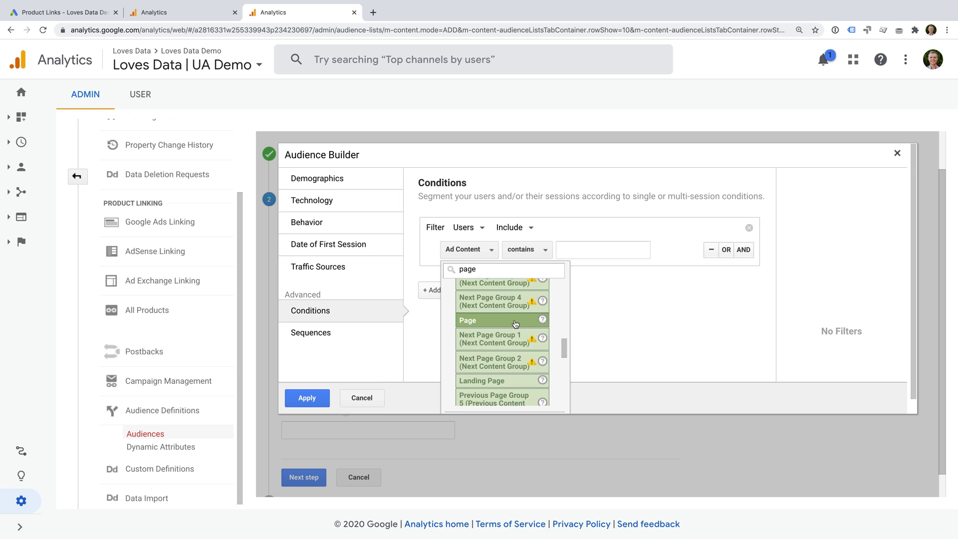
{"action": "left_click", "coordinate": [515, 322]}
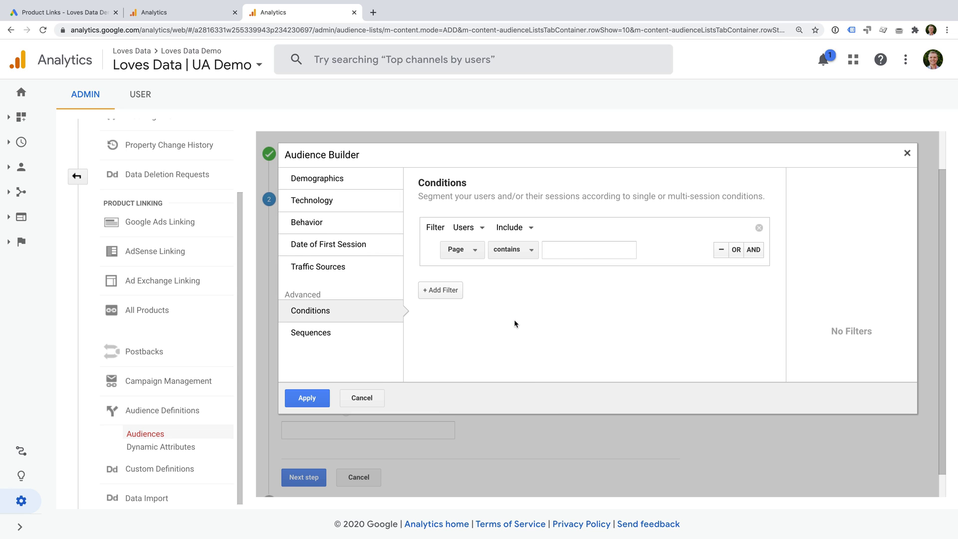
{"action": "left_click", "coordinate": [556, 251]}
{"action": "type", "text": "thank"}
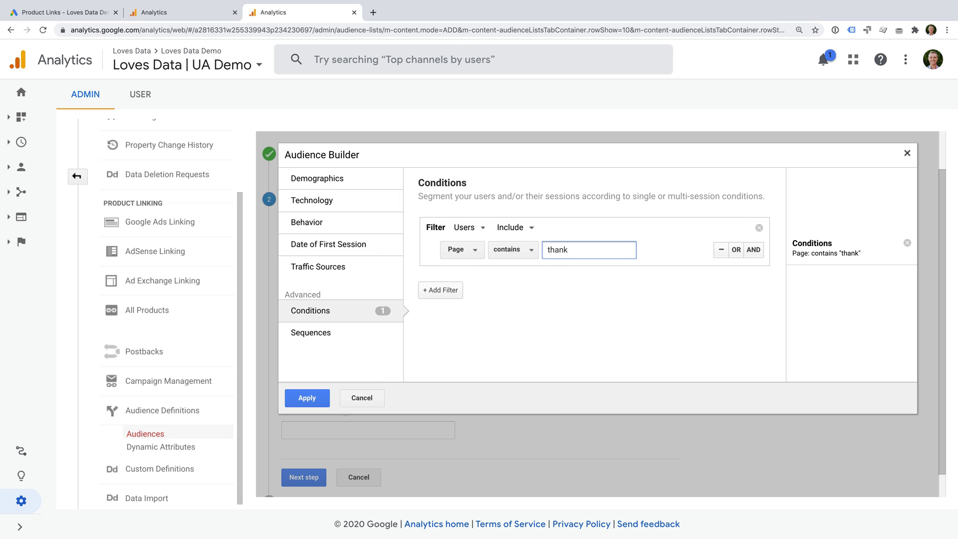
{"action": "type", "text": "-you"}
Apply the condition and name the audience 'Viewed Thank You Page'
{"action": "left_click", "coordinate": [309, 398]}
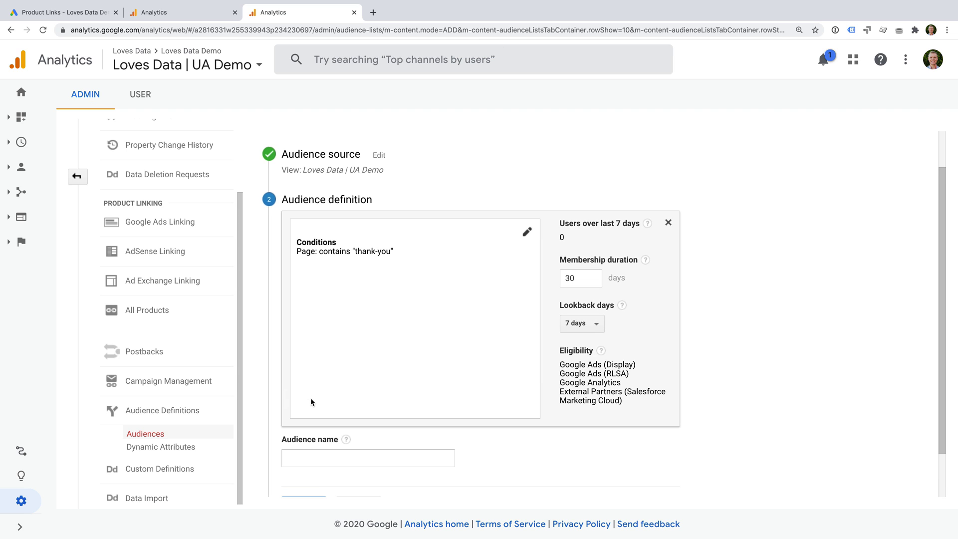
{"action": "scroll", "coordinate": [502, 425], "scroll_direction": "down", "scroll_amount": 1}
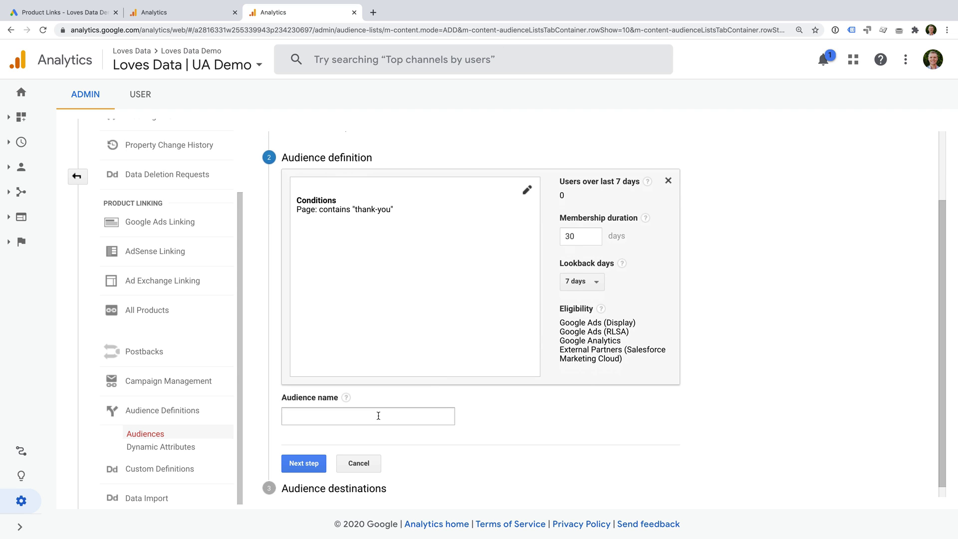
{"action": "left_click", "coordinate": [379, 416]}
{"action": "type", "text": "Viewed Thank You Page"}
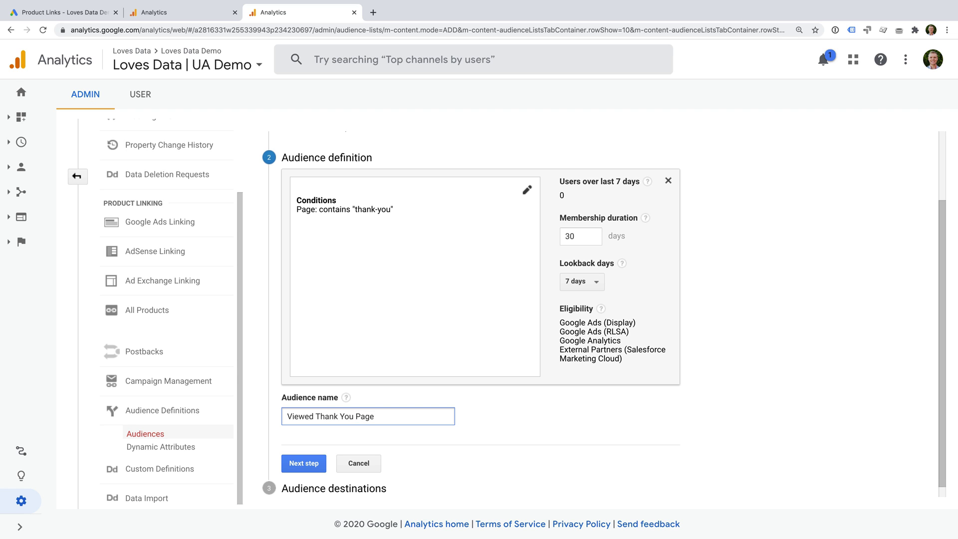
{"action": "left_click", "coordinate": [299, 463]}
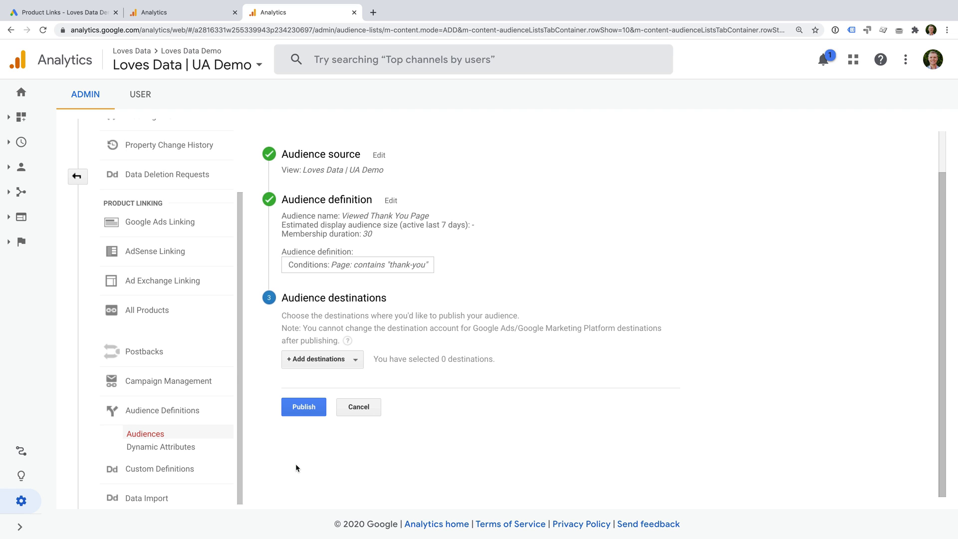
Publish it with the Google Ads account as destination and return to the audience list
{"action": "left_click", "coordinate": [346, 363]}
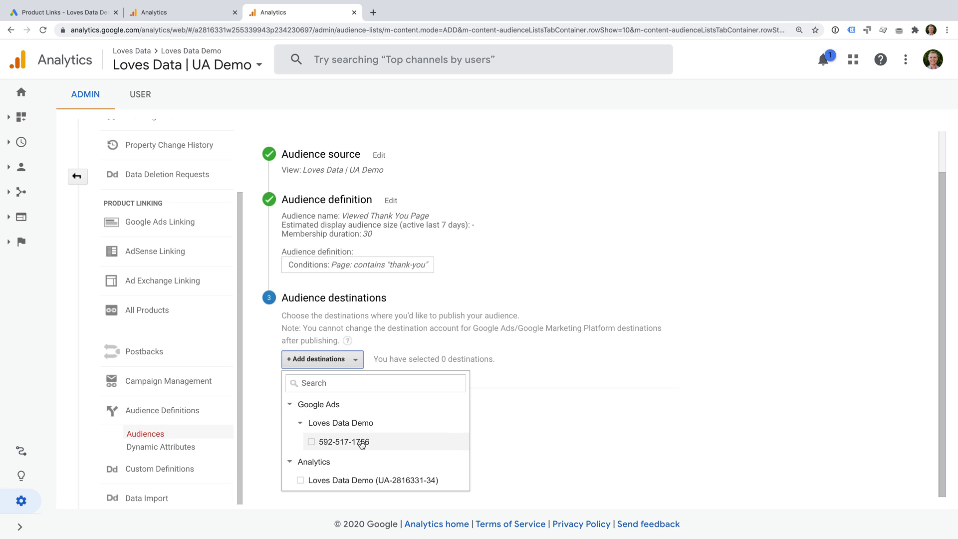
{"action": "left_click", "coordinate": [401, 445]}
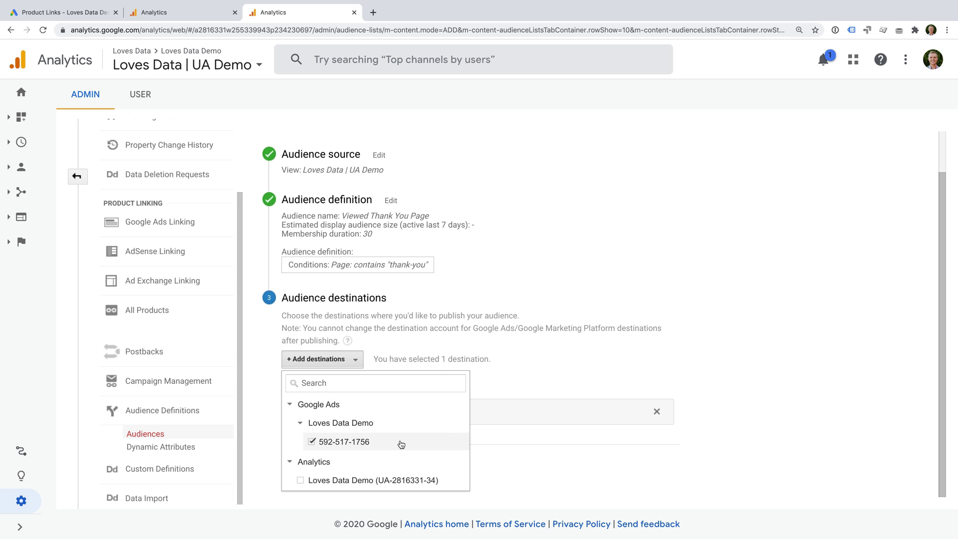
{"action": "left_click", "coordinate": [504, 381]}
{"action": "left_click", "coordinate": [313, 466]}
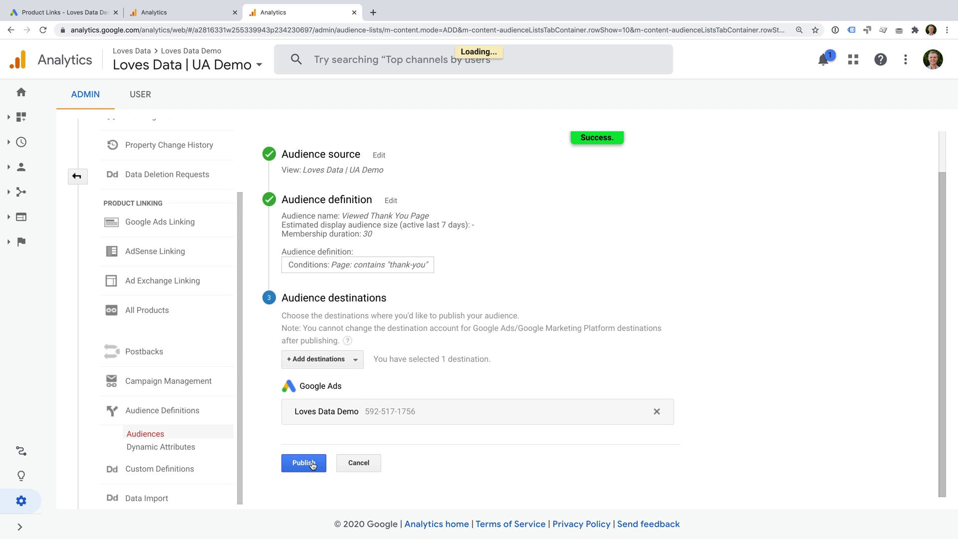
{"action": "left_click", "coordinate": [326, 397]}
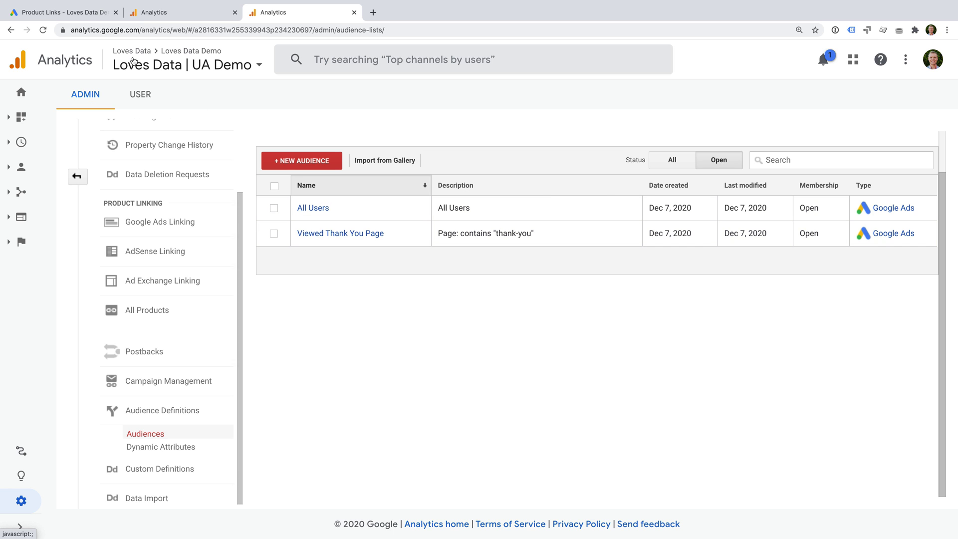
Open Audience manager via Google Ads Tools & Settings and start a new audience with the + button
{"action": "left_click", "coordinate": [78, 16]}
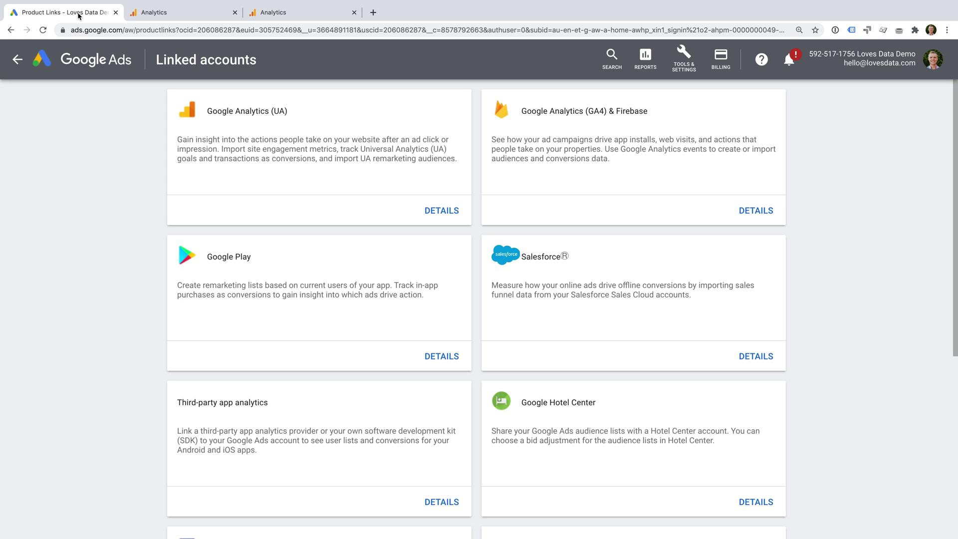
{"action": "left_click", "coordinate": [687, 69]}
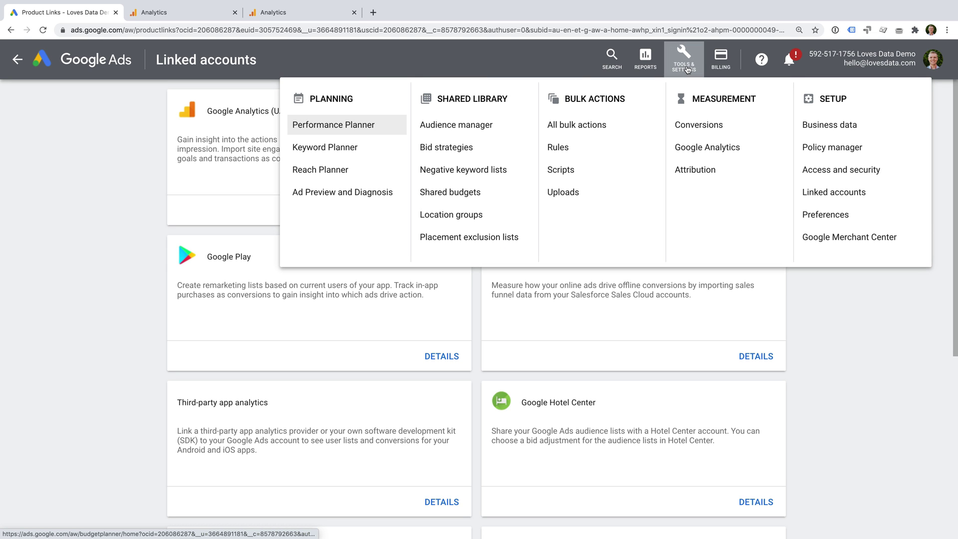
{"action": "left_click", "coordinate": [501, 131]}
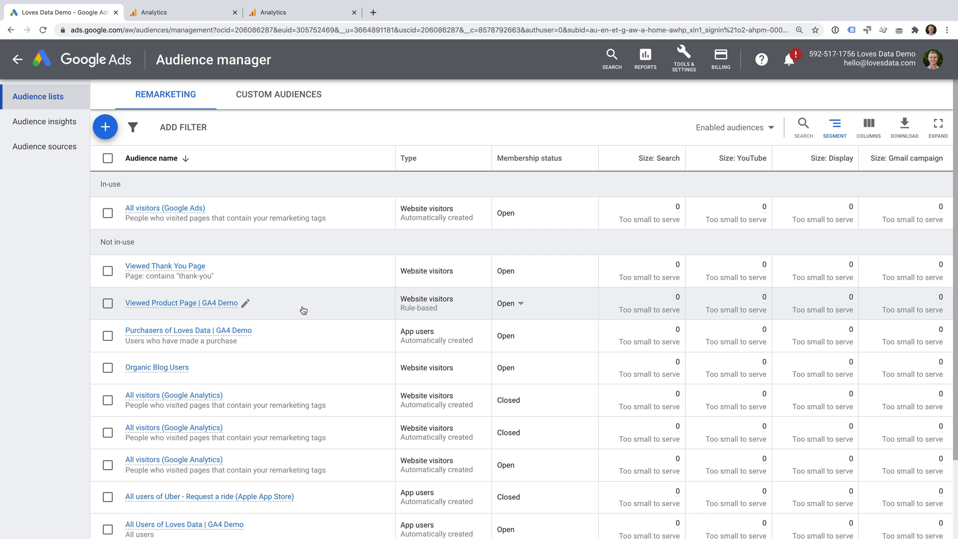
{"action": "left_click", "coordinate": [110, 132]}
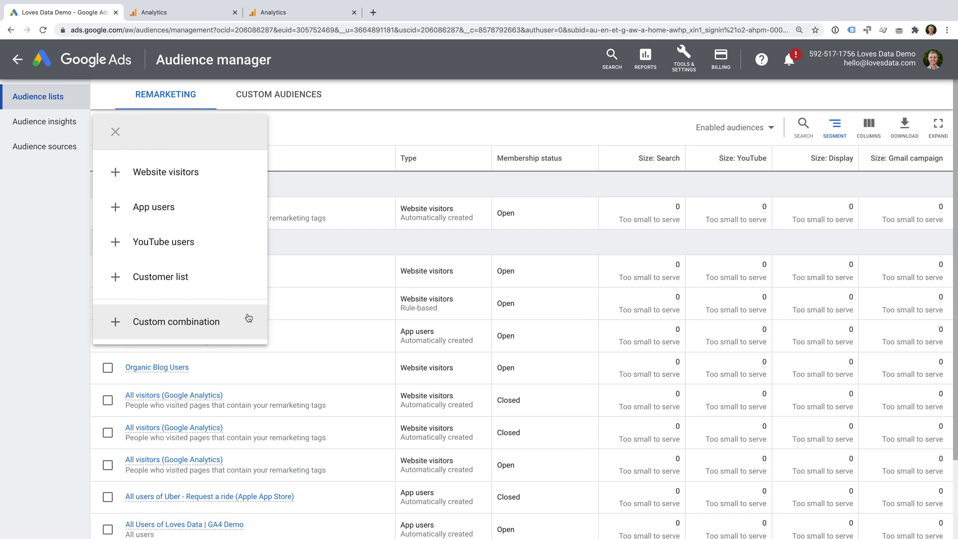
Start a custom combination named 'Didn't View Thank You Page' that includes All visitors (Google Analytics)
{"action": "left_click", "coordinate": [245, 319]}
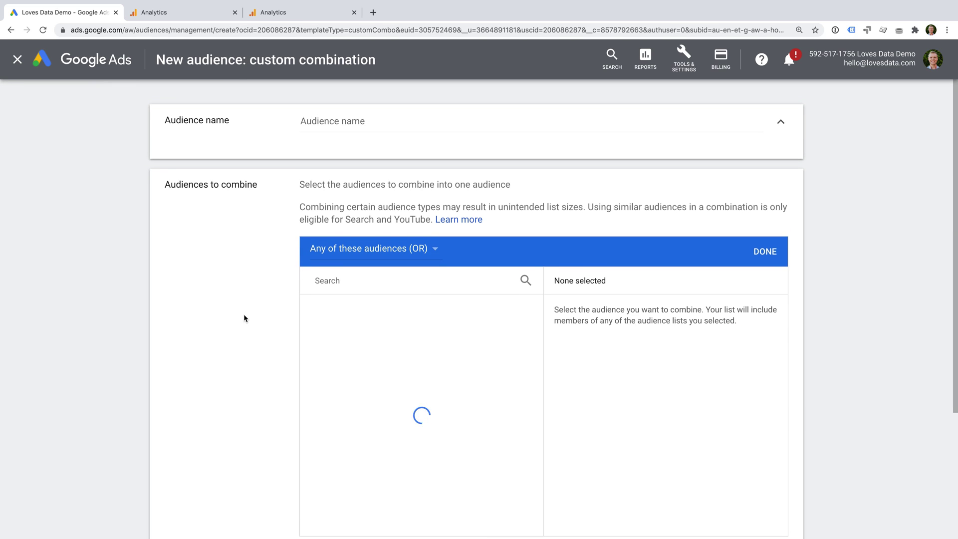
{"action": "left_click", "coordinate": [326, 124]}
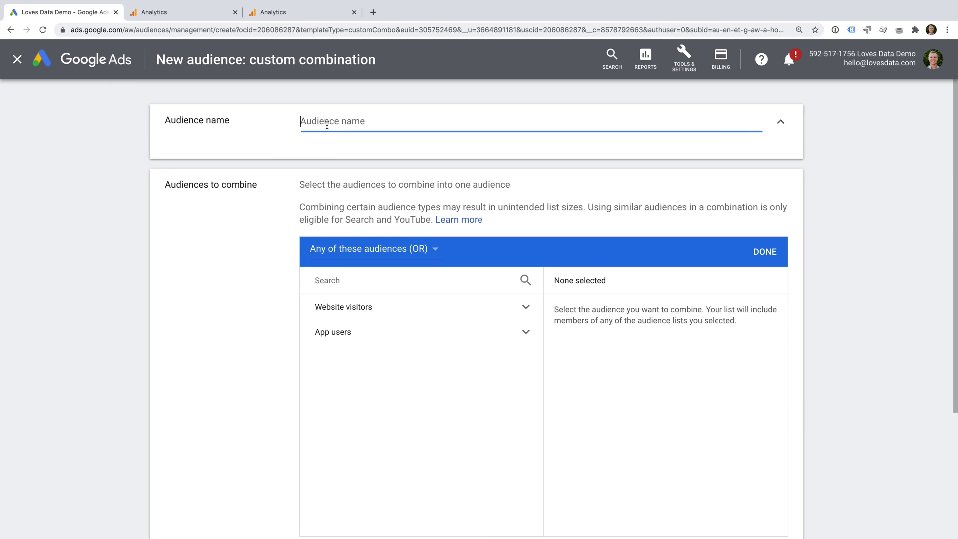
{"action": "type", "text": "Didn't View Thank You Page"}
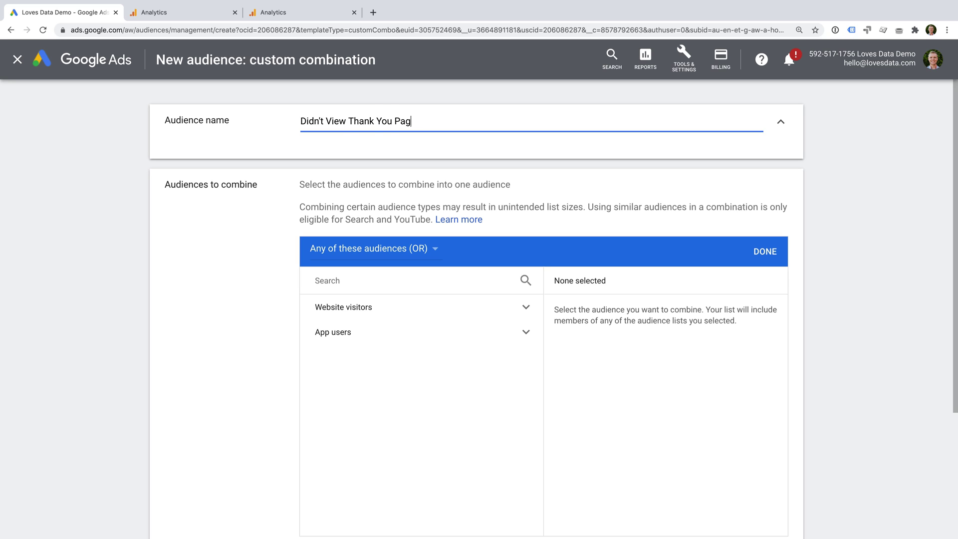
{"action": "left_click", "coordinate": [527, 309]}
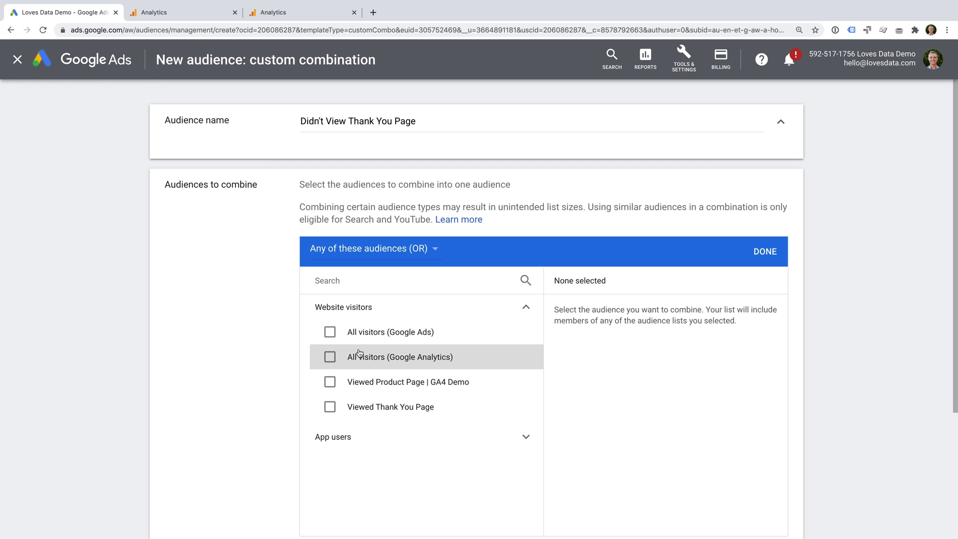
{"action": "left_click", "coordinate": [330, 357]}
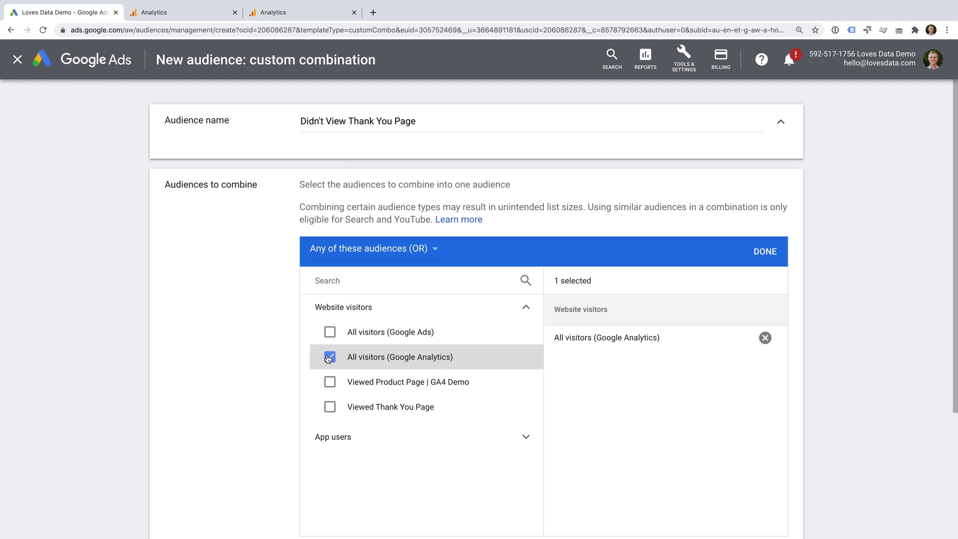
{"action": "left_click", "coordinate": [526, 308]}
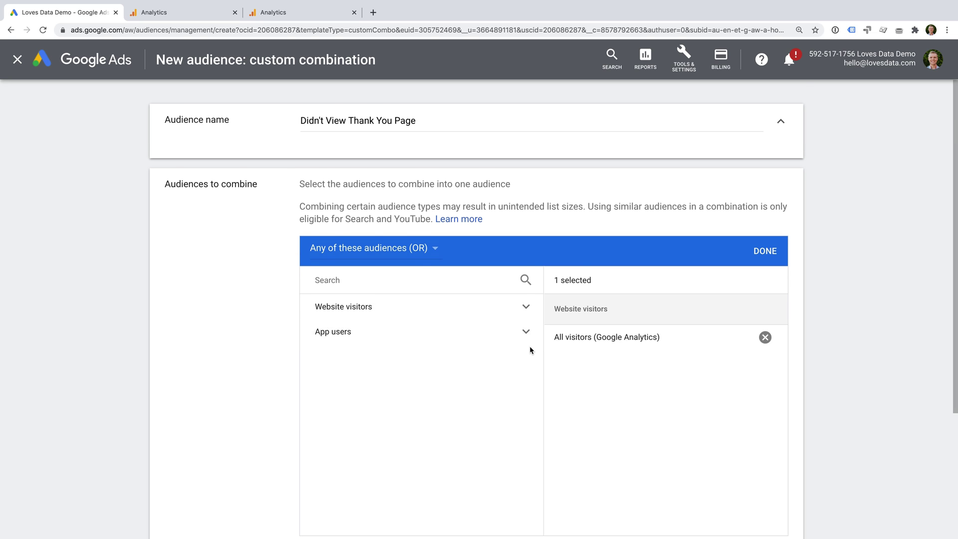
Add a 'None of these audiences' group excluding Viewed Thank You Page and create the audience
{"action": "scroll", "coordinate": [531, 349], "scroll_direction": "down", "scroll_amount": 4}
{"action": "left_click", "coordinate": [335, 384]}
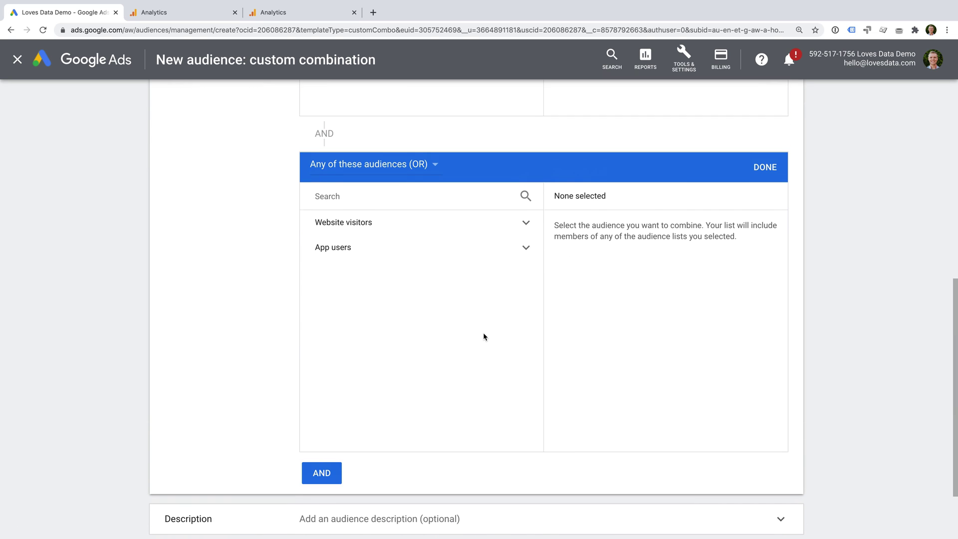
{"action": "left_click", "coordinate": [422, 164]}
{"action": "left_click", "coordinate": [422, 219]}
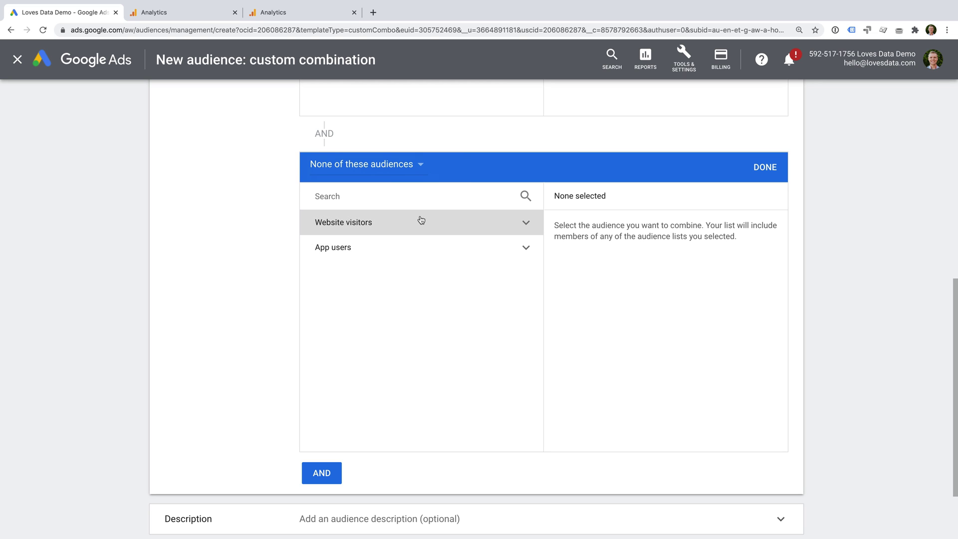
{"action": "left_click", "coordinate": [526, 222]}
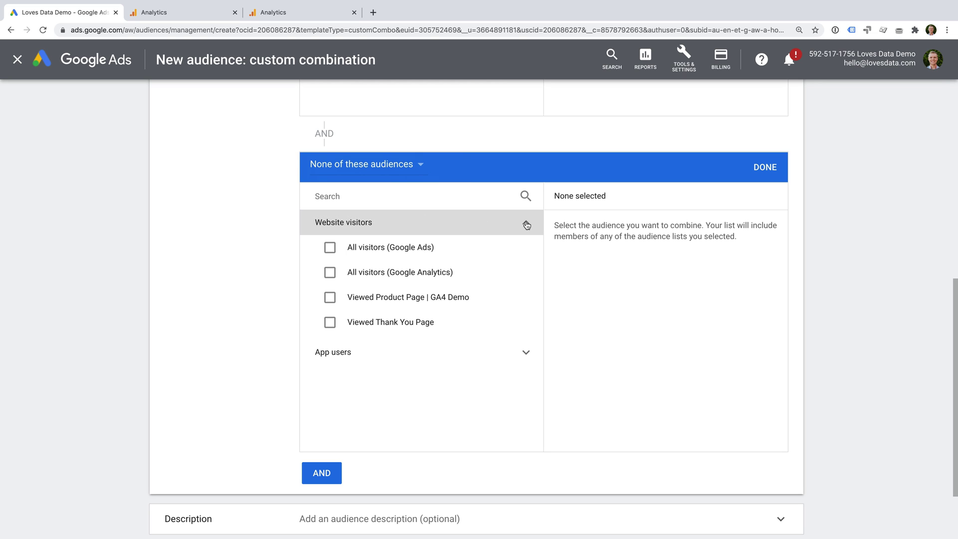
{"action": "left_click", "coordinate": [330, 323]}
{"action": "left_click", "coordinate": [526, 223]}
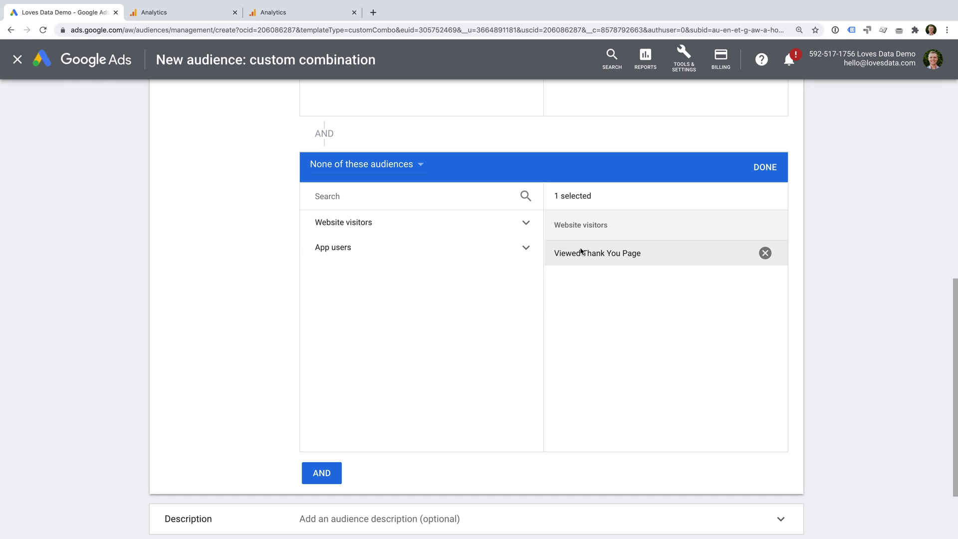
{"action": "scroll", "coordinate": [611, 314], "scroll_direction": "down", "scroll_amount": 2}
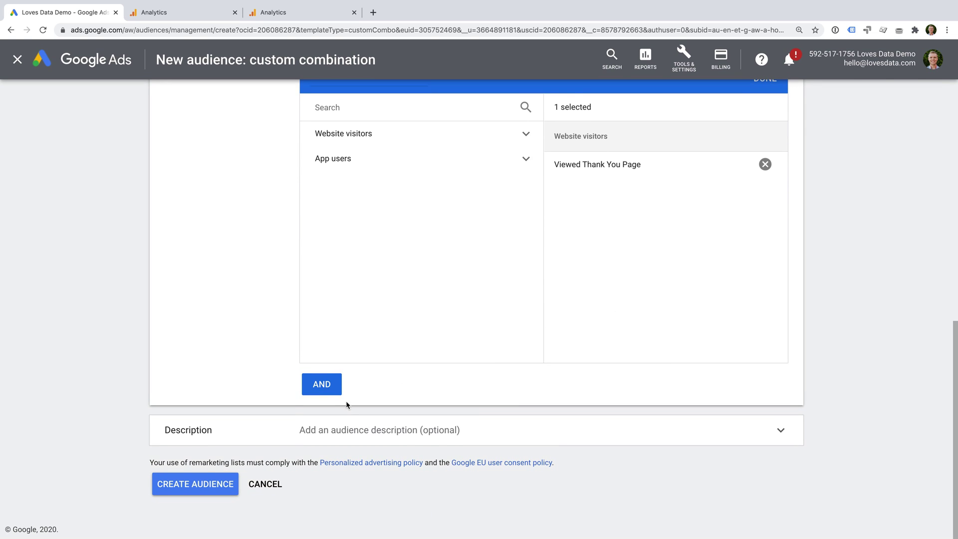
{"action": "left_click", "coordinate": [196, 478]}
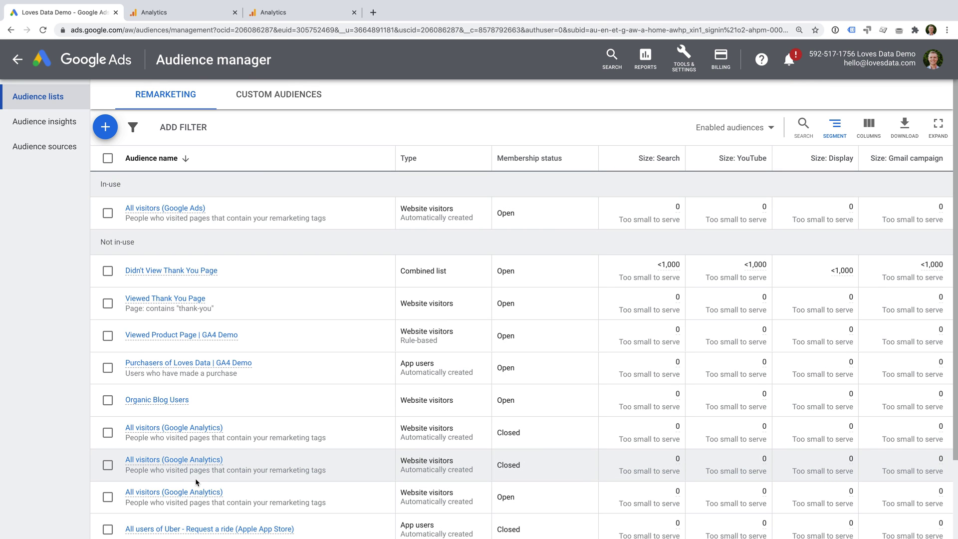
{"action": "mouse_move", "coordinate": [175, 270]}
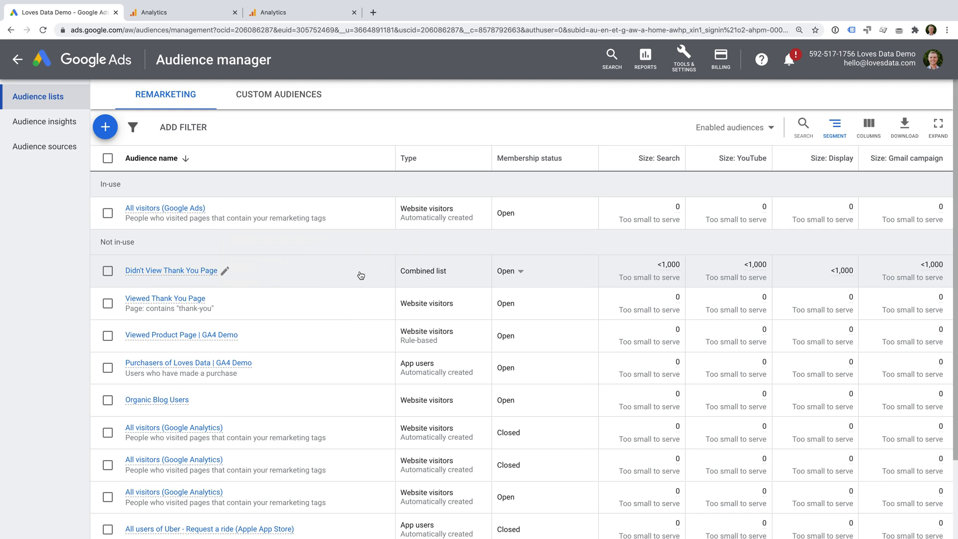
{"action": "left_click", "coordinate": [361, 275]}
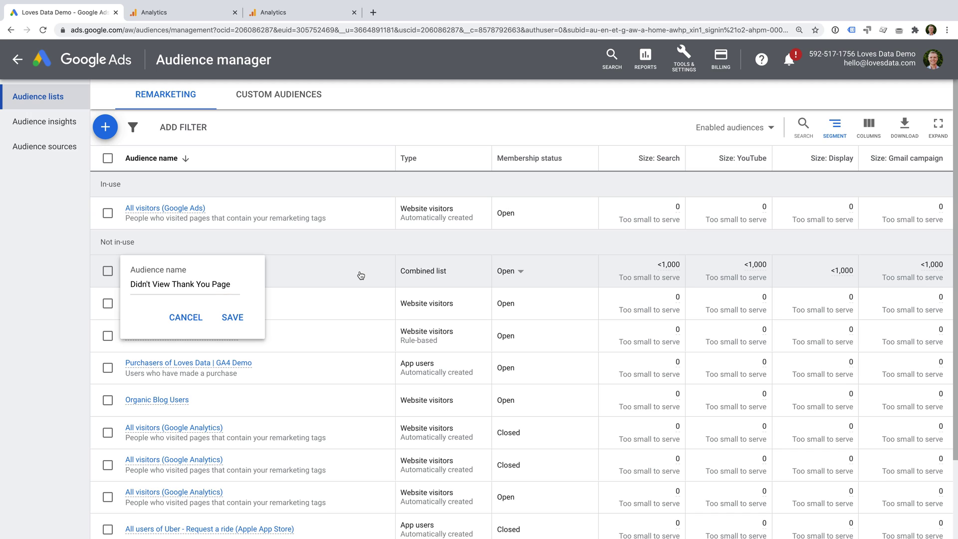
{"action": "key", "text": "Escape"}
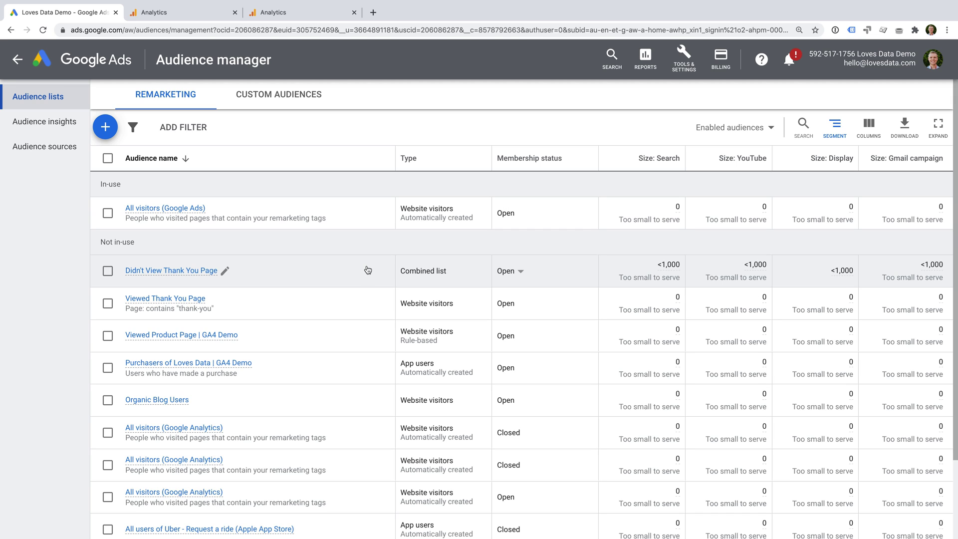
Start a new website-visitors audience named 'Viewed Blog'
{"action": "left_click", "coordinate": [103, 128]}
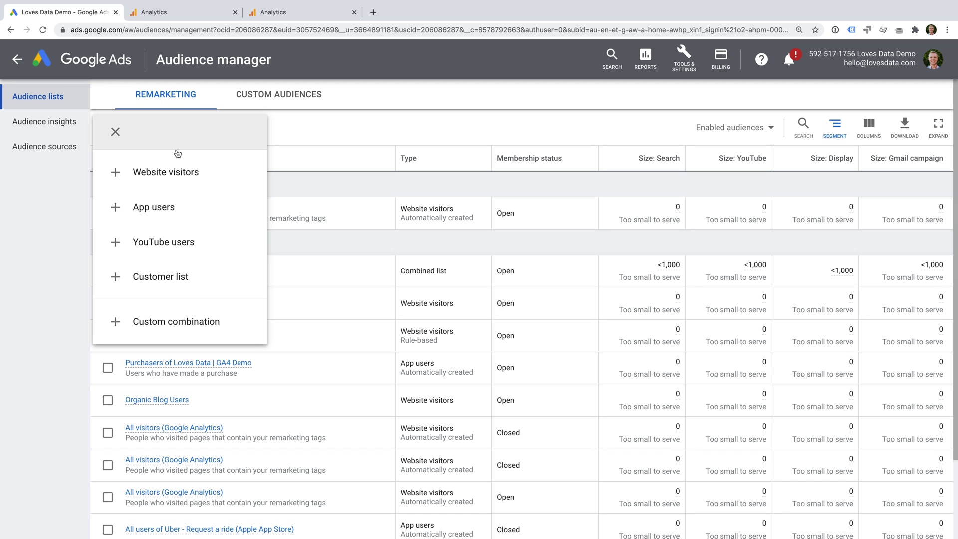
{"action": "left_click", "coordinate": [210, 175]}
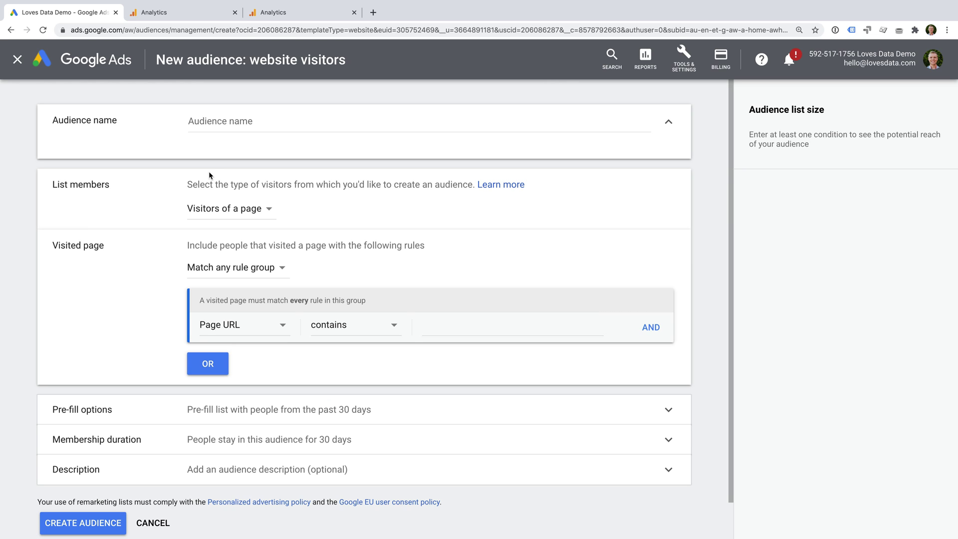
{"action": "left_click", "coordinate": [252, 123]}
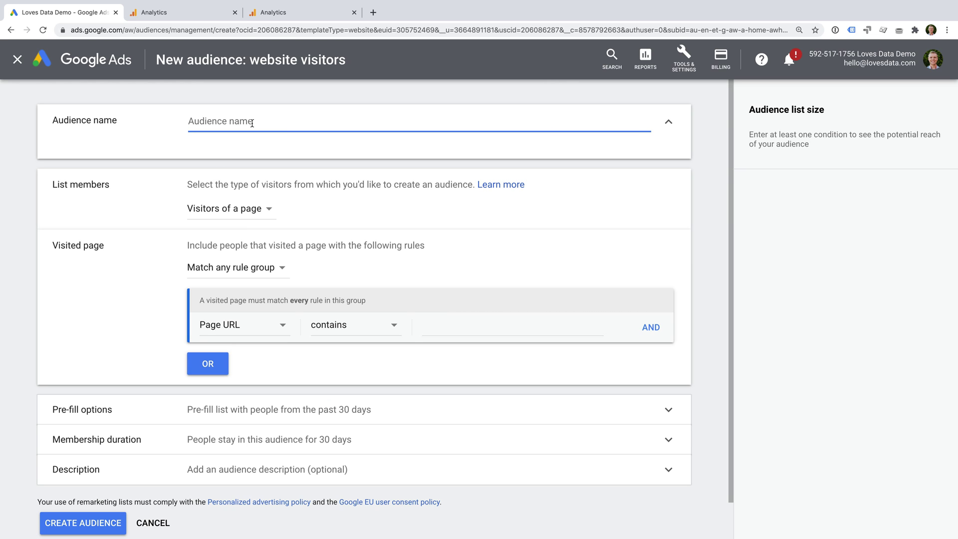
{"action": "type", "text": "Viewed Blog"}
Keep visitors of a page with Page URL containing /blog/, and create the audience
{"action": "left_click", "coordinate": [262, 212]}
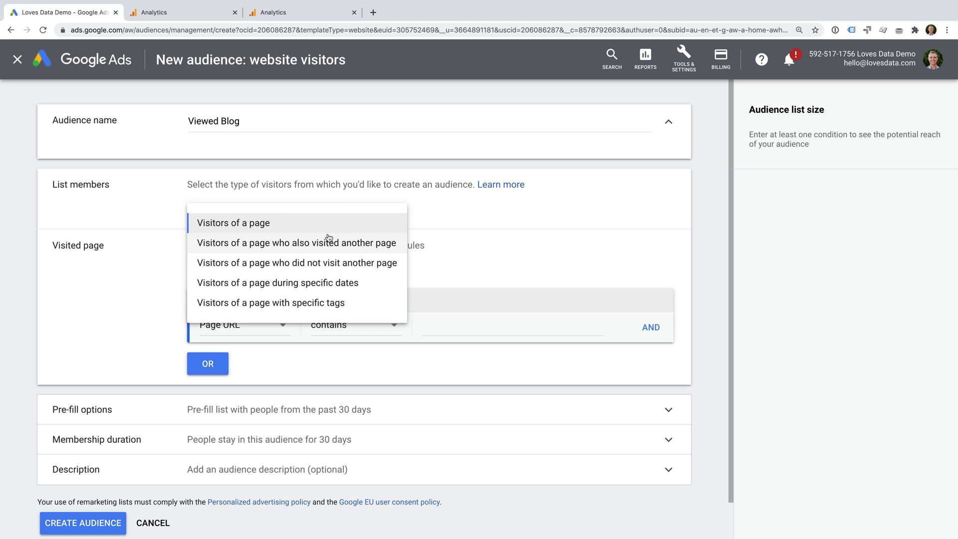
{"action": "left_click", "coordinate": [276, 224]}
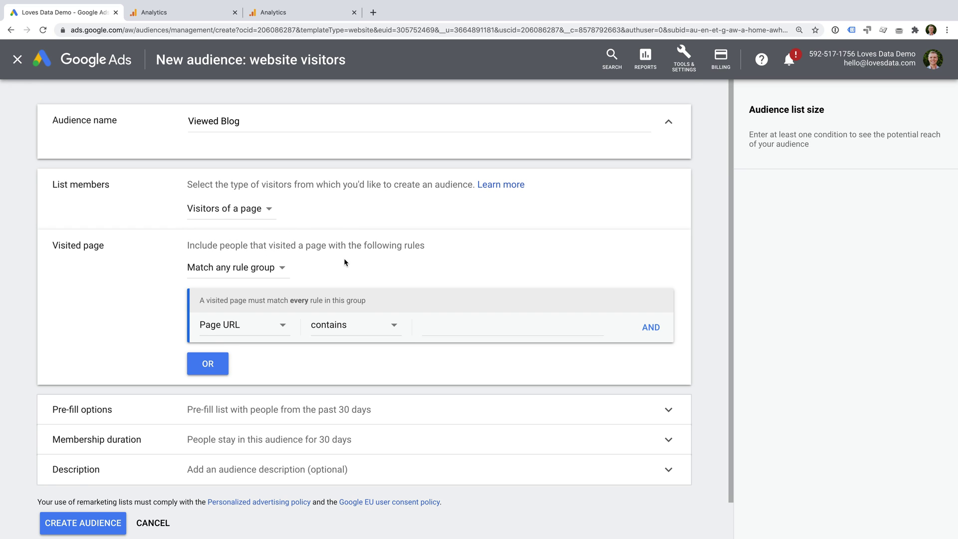
{"action": "scroll", "coordinate": [345, 262], "scroll_direction": "down", "scroll_amount": 1}
{"action": "left_click", "coordinate": [439, 292]}
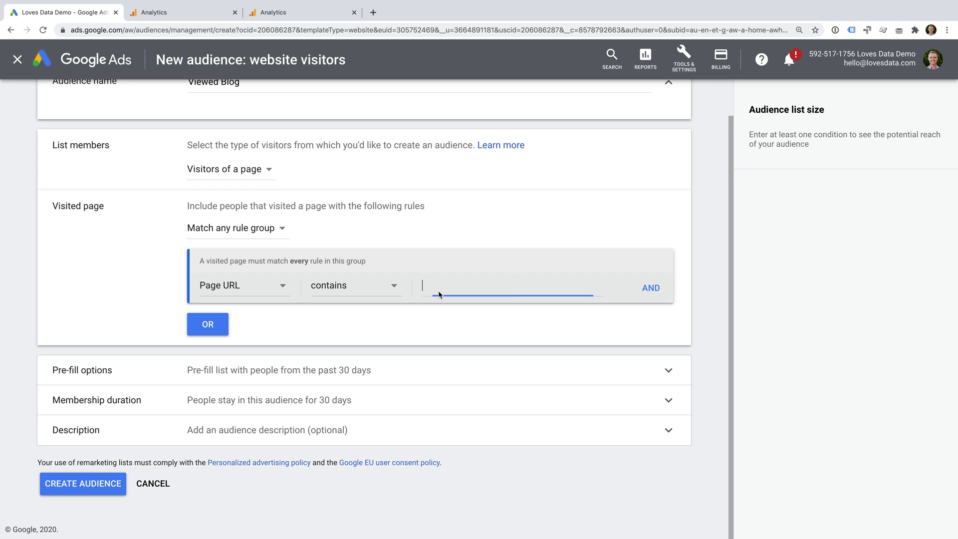
{"action": "type", "text": "/blog/"}
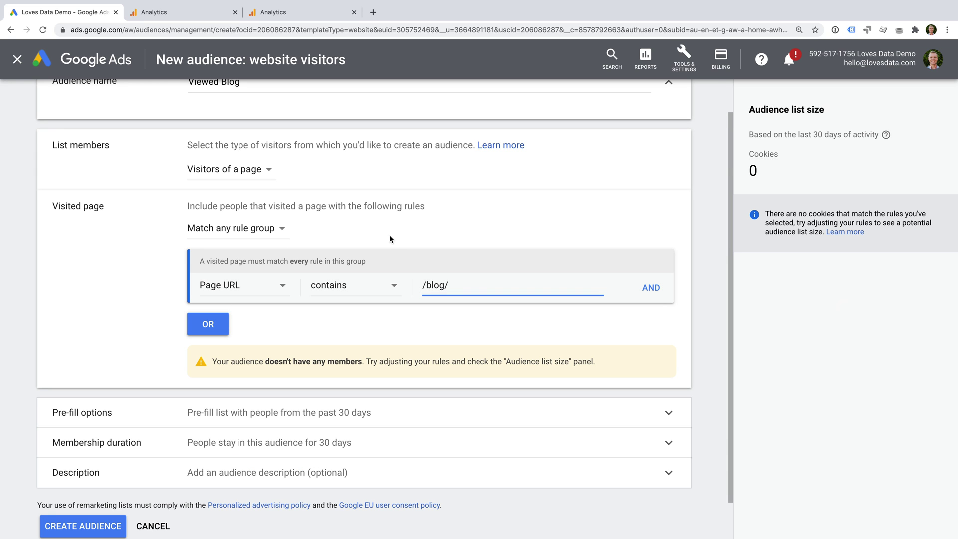
{"action": "left_click", "coordinate": [388, 232]}
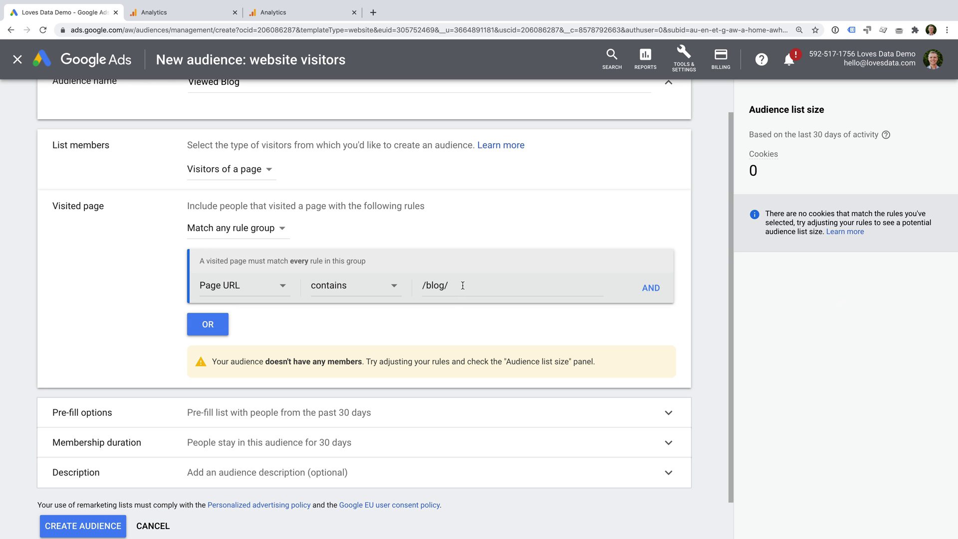
{"action": "scroll", "coordinate": [367, 349], "scroll_direction": "down", "scroll_amount": 2}
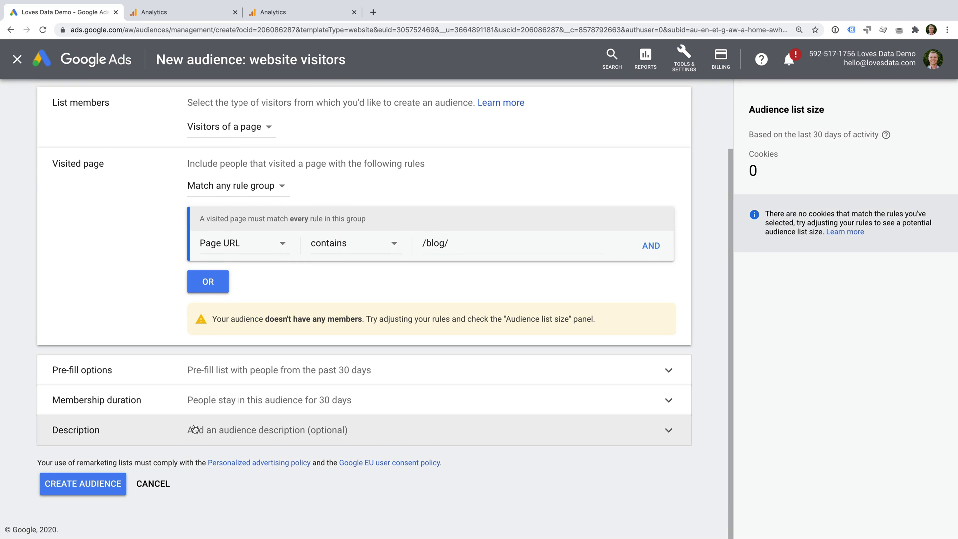
{"action": "left_click", "coordinate": [106, 486]}
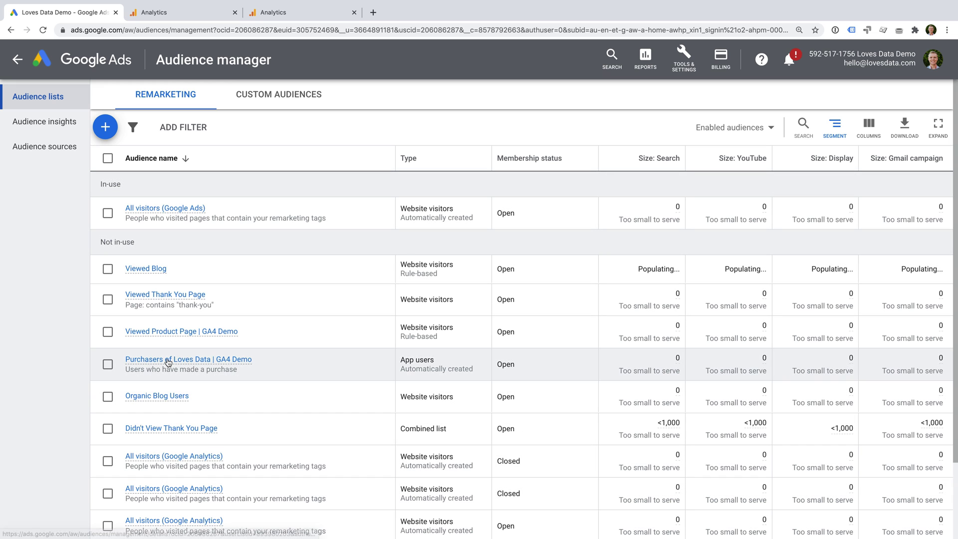
Find the conversion ID for installing the Google Ads tag via Google Tag Manager, then return to the audience lists
{"action": "left_click", "coordinate": [65, 147]}
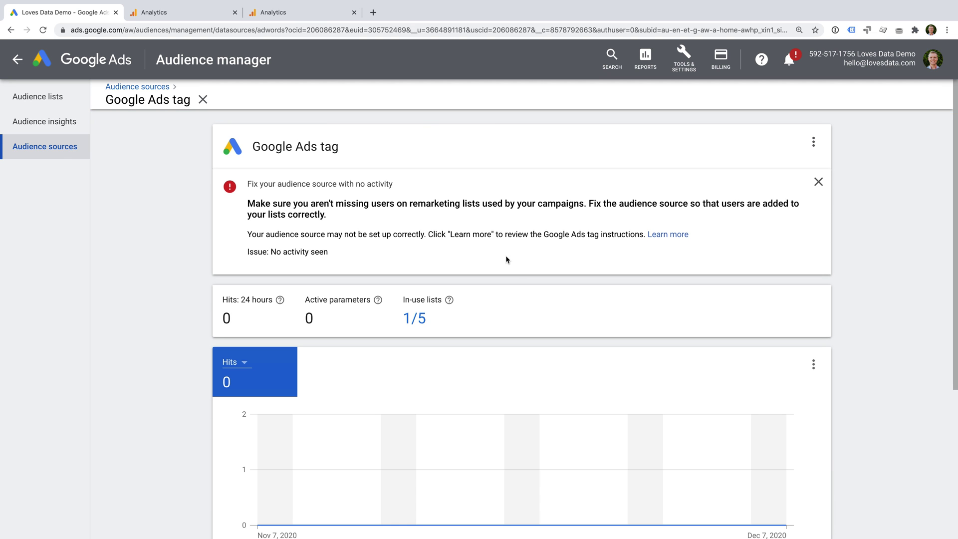
{"action": "scroll", "coordinate": [510, 264], "scroll_direction": "down", "scroll_amount": 5}
{"action": "left_click", "coordinate": [522, 456]}
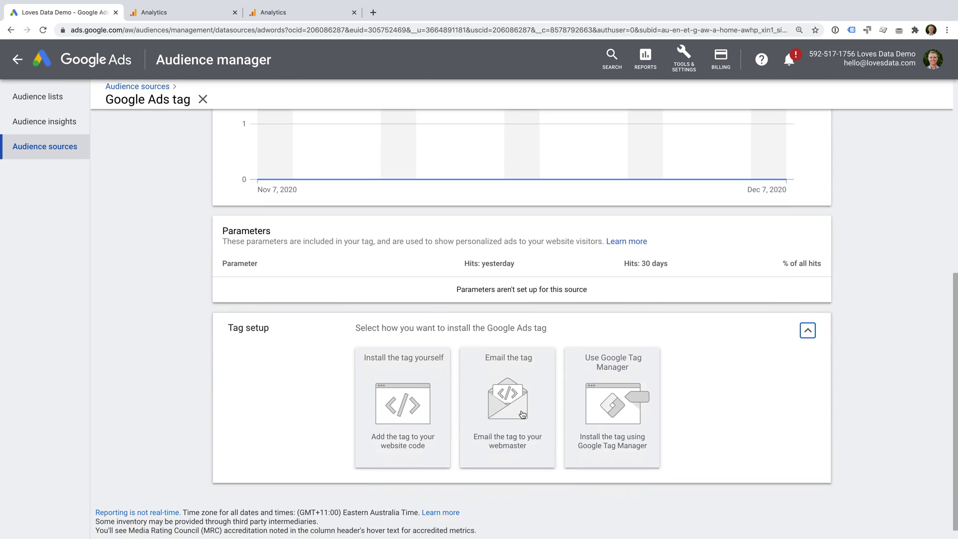
{"action": "left_click", "coordinate": [609, 379]}
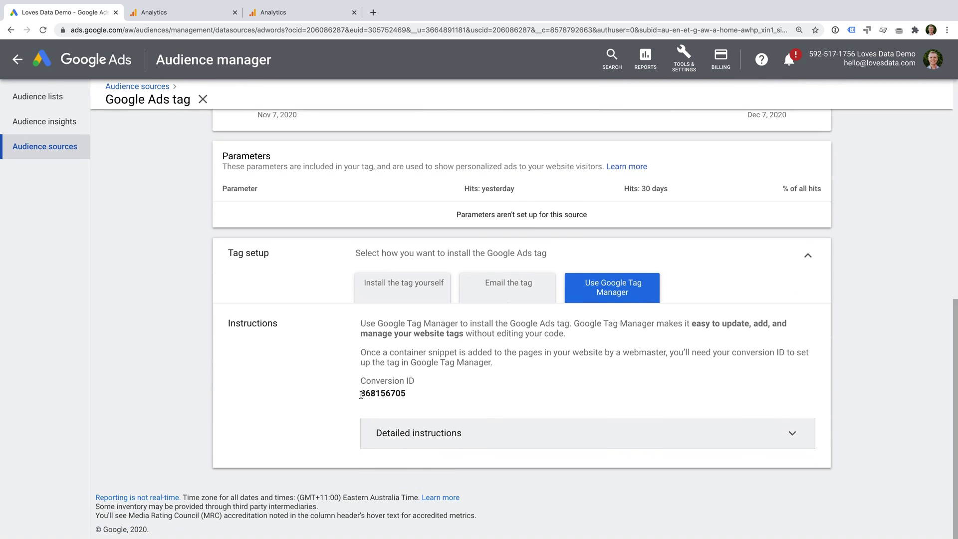
{"action": "left_click_drag", "start_coordinate": [360, 394], "coordinate": [408, 398]}
{"action": "left_click", "coordinate": [63, 97]}
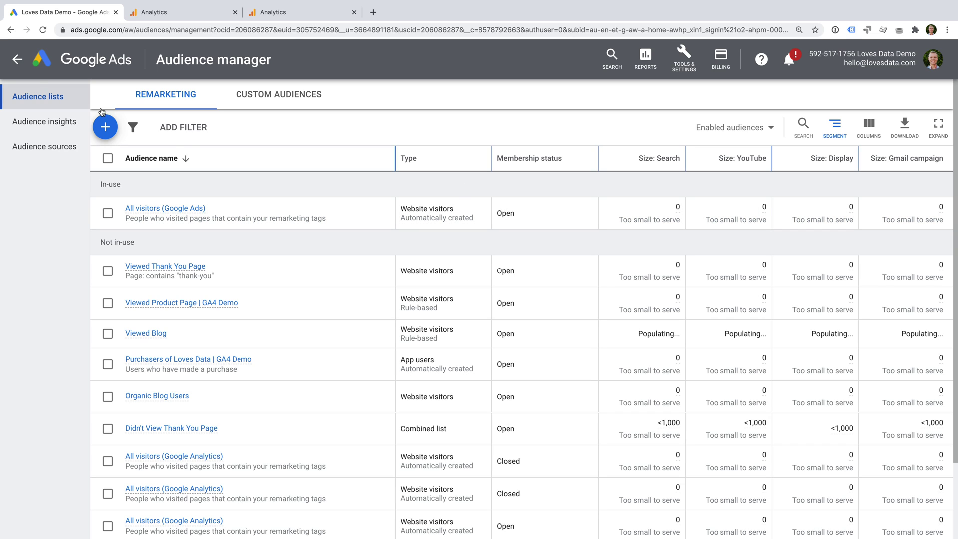
From All campaigns, create a Standard display campaign without a goal's guidance
{"action": "left_click", "coordinate": [17, 60]}
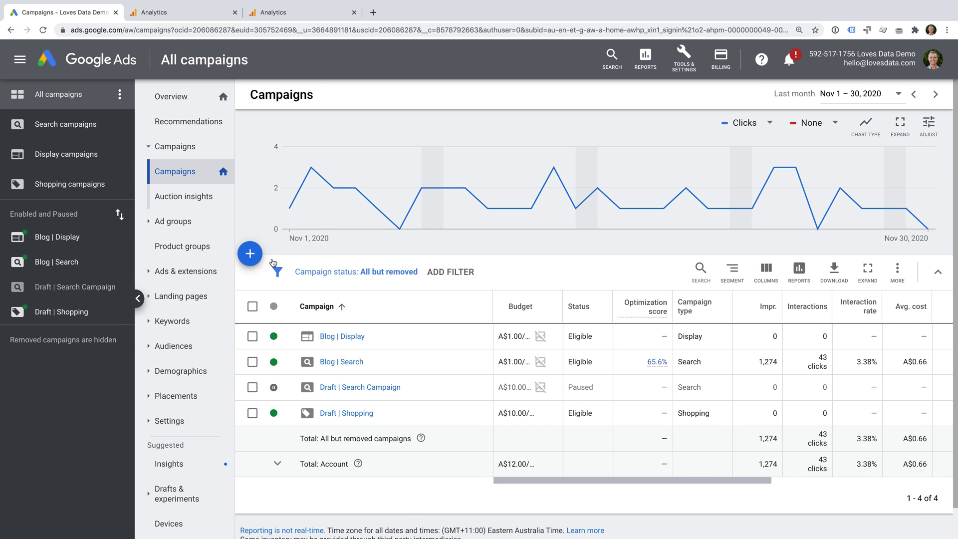
{"action": "left_click", "coordinate": [250, 254]}
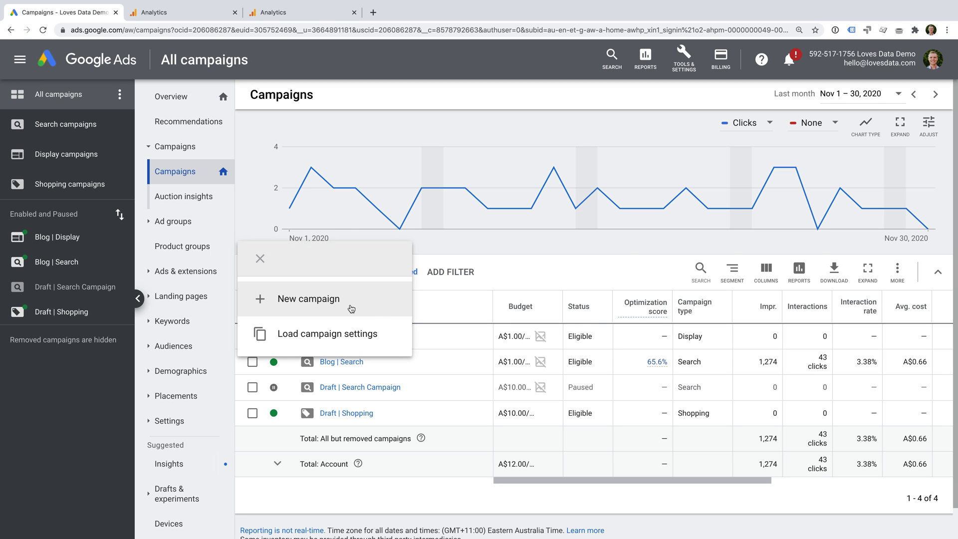
{"action": "left_click", "coordinate": [352, 309]}
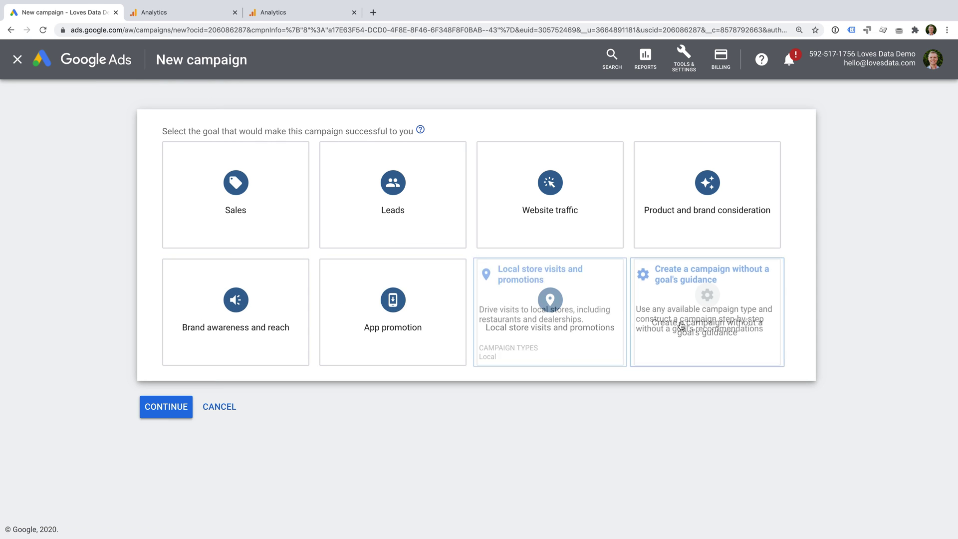
{"action": "left_click", "coordinate": [682, 326]}
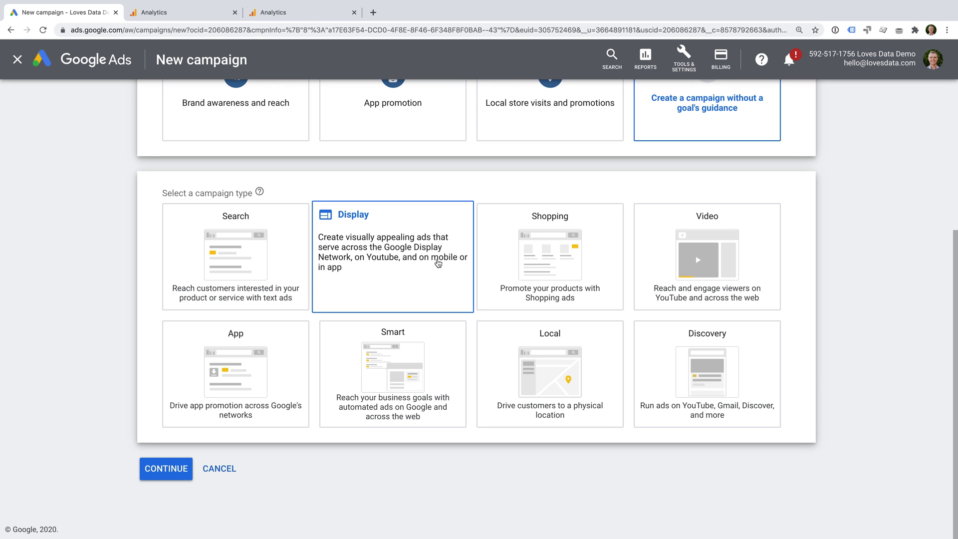
{"action": "left_click", "coordinate": [438, 263]}
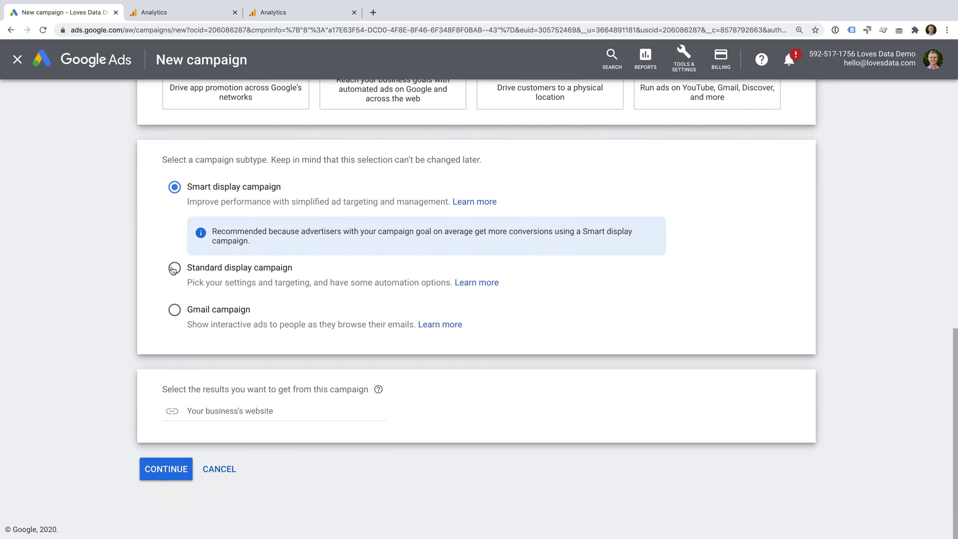
{"action": "left_click", "coordinate": [174, 269]}
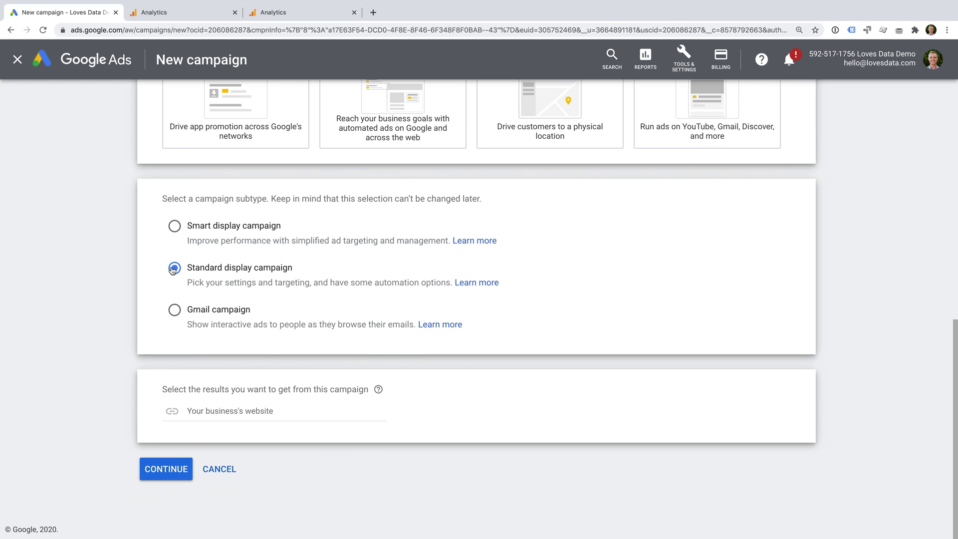
{"action": "left_click", "coordinate": [171, 469]}
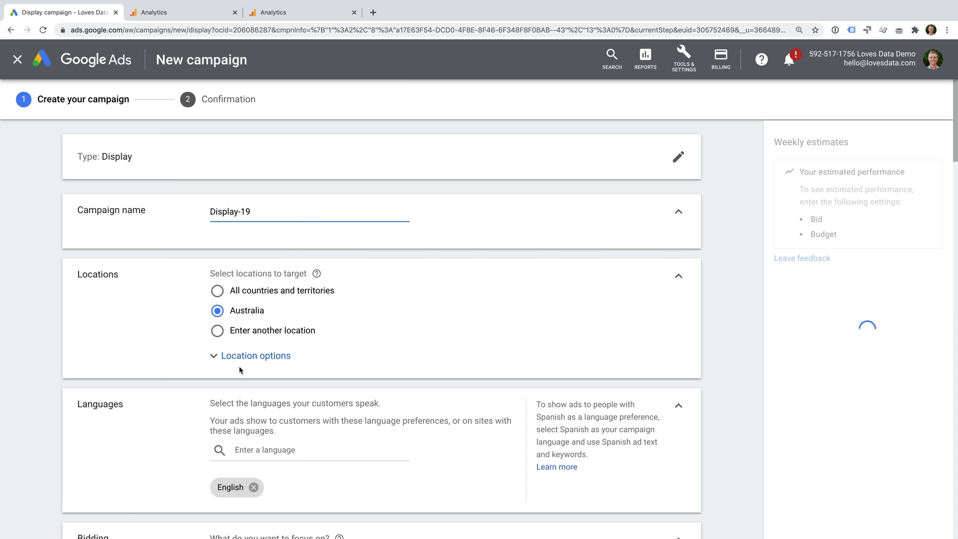
Rename the campaign 'Draft | Display Remarketing'
{"action": "left_click_drag", "start_coordinate": [293, 213], "coordinate": [196, 211]}
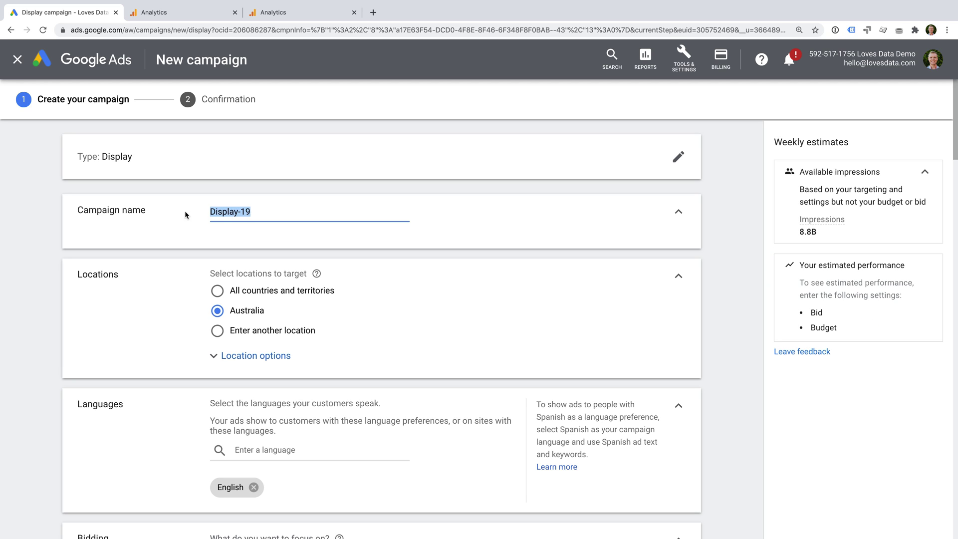
{"action": "type", "text": "Draft | Display Remarketing"}
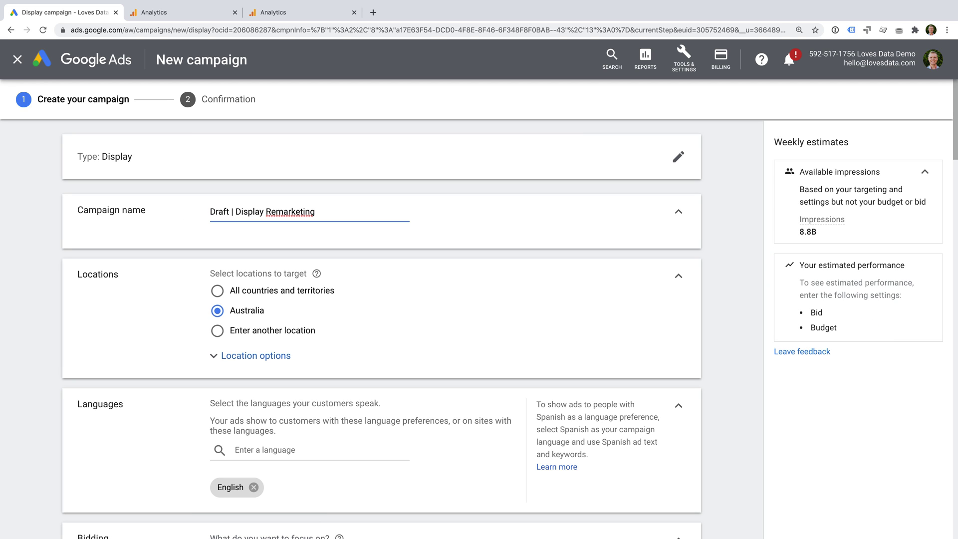
{"action": "scroll", "coordinate": [397, 316], "scroll_direction": "down", "scroll_amount": 2}
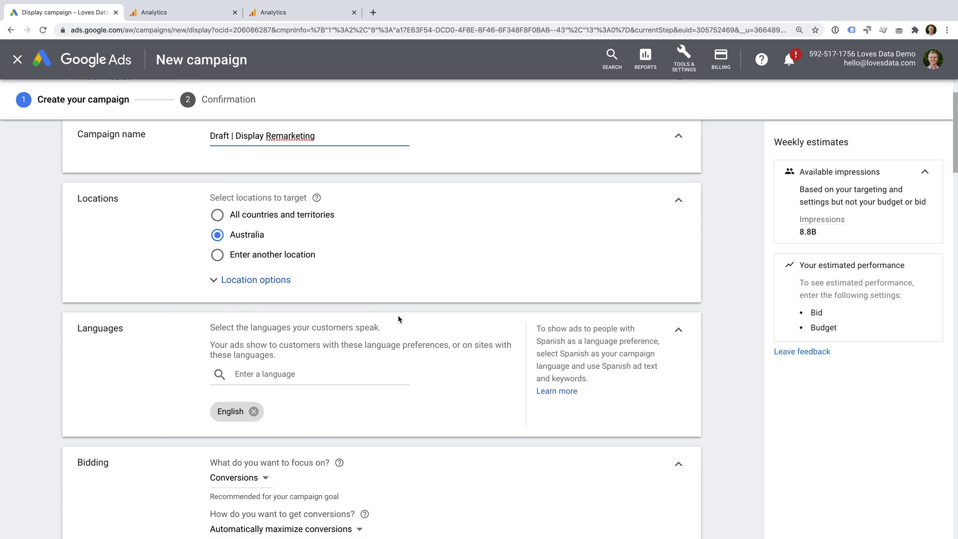
{"action": "scroll", "coordinate": [398, 320], "scroll_direction": "down", "scroll_amount": 2}
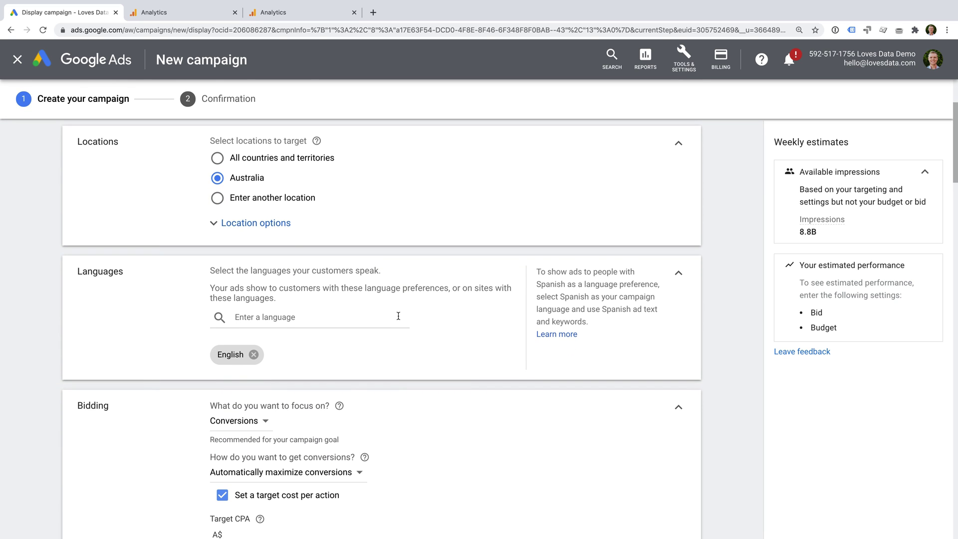
{"action": "scroll", "coordinate": [398, 316], "scroll_direction": "down", "scroll_amount": 7}
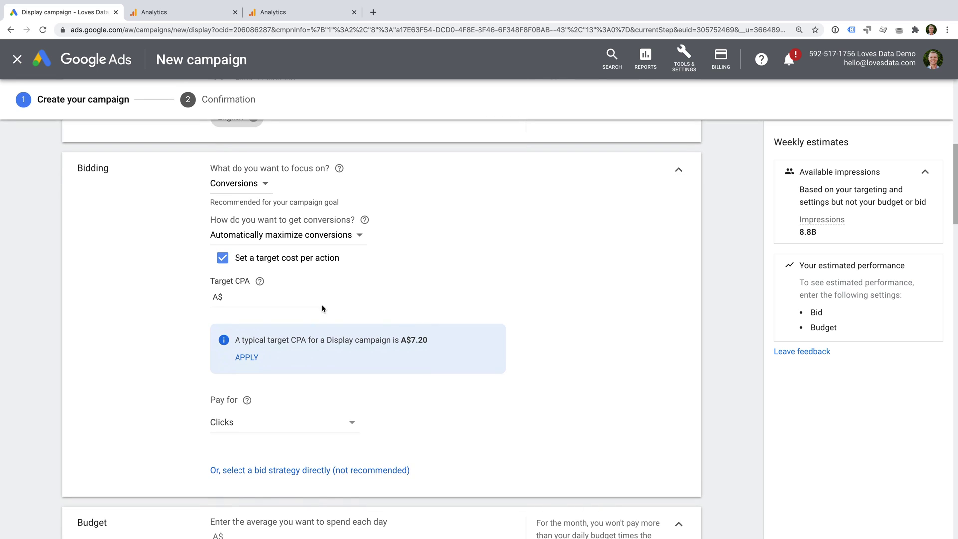
Set a A$5.00 target cost per action and a A$10.00 average daily budget
{"action": "left_click", "coordinate": [271, 300]}
{"action": "type", "text": "5"}
{"action": "scroll", "coordinate": [271, 300], "scroll_direction": "down", "scroll_amount": 5}
{"action": "left_click", "coordinate": [251, 397]}
{"action": "type", "text": "10"}
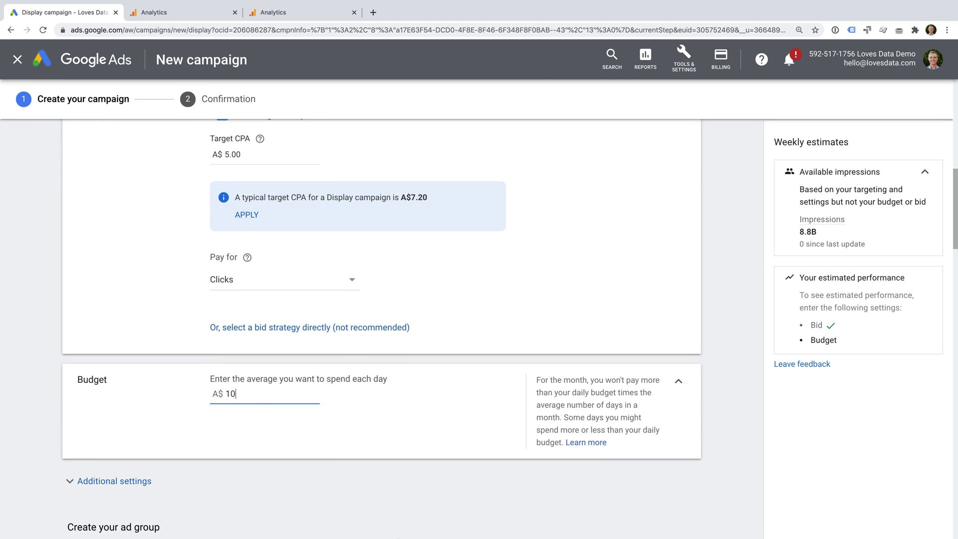
{"action": "scroll", "coordinate": [363, 419], "scroll_direction": "down", "scroll_amount": 3}
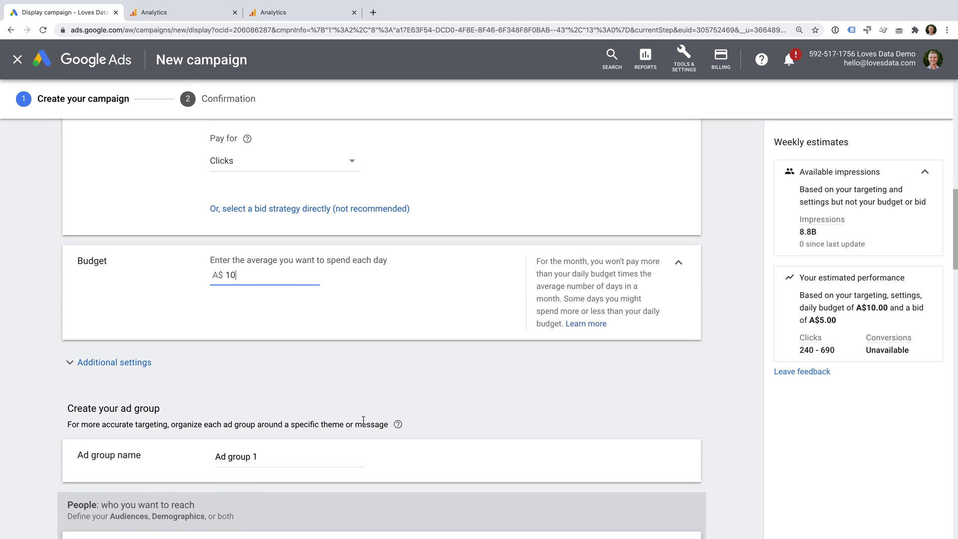
{"action": "scroll", "coordinate": [364, 420], "scroll_direction": "down", "scroll_amount": 3}
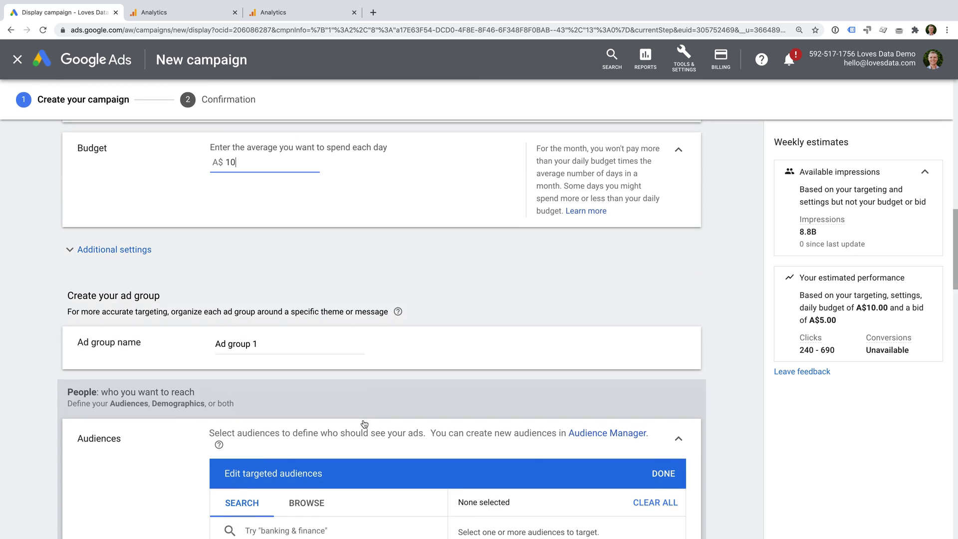
{"action": "left_click_drag", "start_coordinate": [264, 343], "coordinate": [200, 341]}
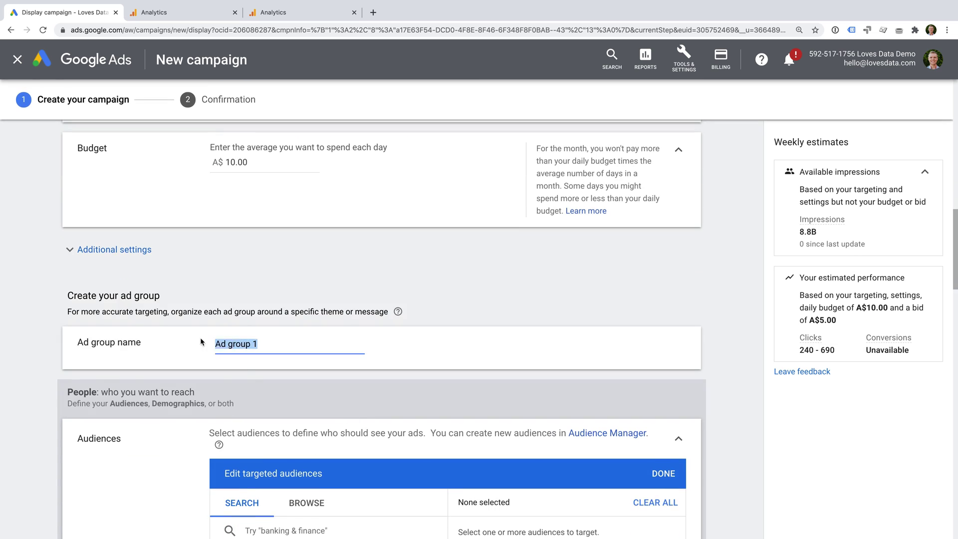
Name the ad group 'My Ad Group'
{"action": "type", "text": "My Ad Group"}
{"action": "scroll", "coordinate": [365, 392], "scroll_direction": "down", "scroll_amount": 3}
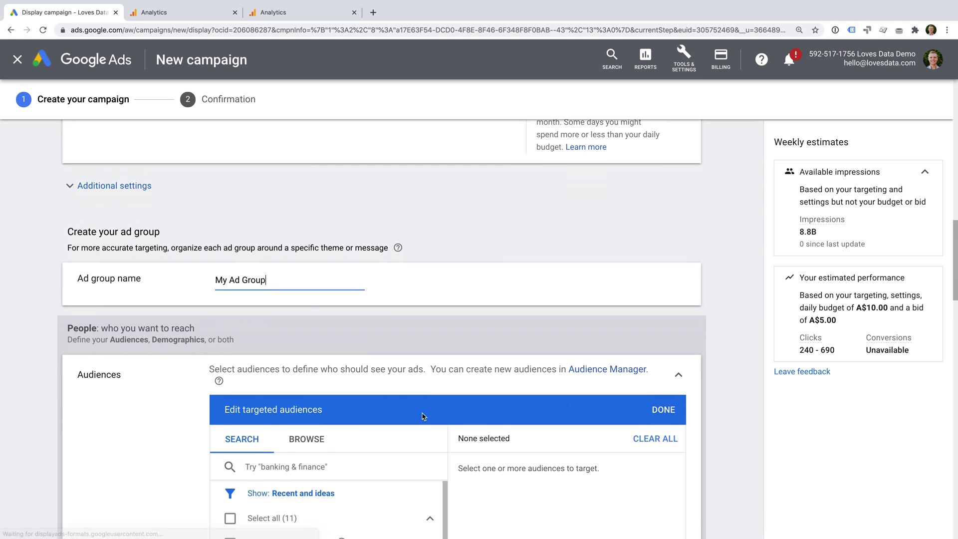
{"action": "scroll", "coordinate": [421, 412], "scroll_direction": "down", "scroll_amount": 1}
{"action": "scroll", "coordinate": [443, 364], "scroll_direction": "down", "scroll_amount": 2}
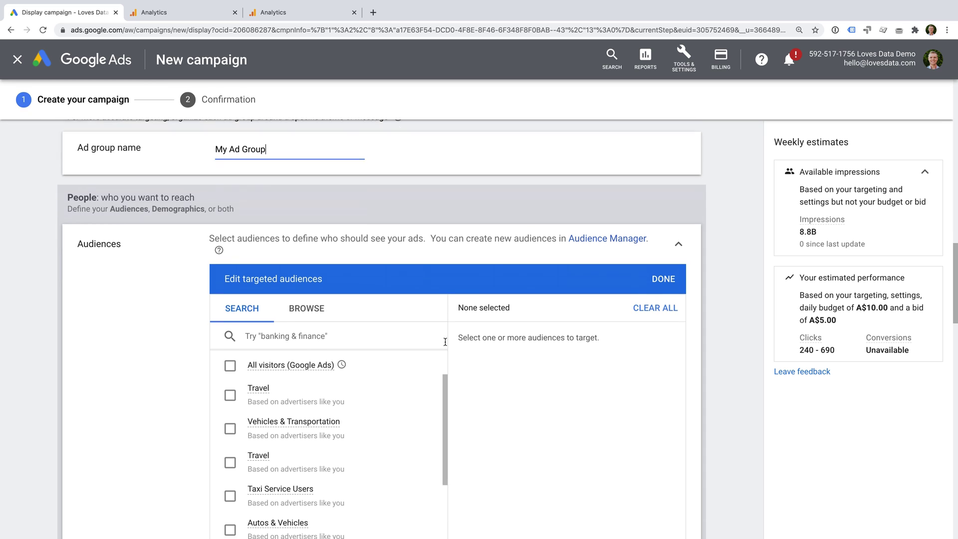
Target the Viewed Product Page | GA4 Demo website-visitor audience and turn targeting expansion off
{"action": "left_click", "coordinate": [306, 298]}
{"action": "scroll", "coordinate": [166, 321], "scroll_direction": "down", "scroll_amount": 2}
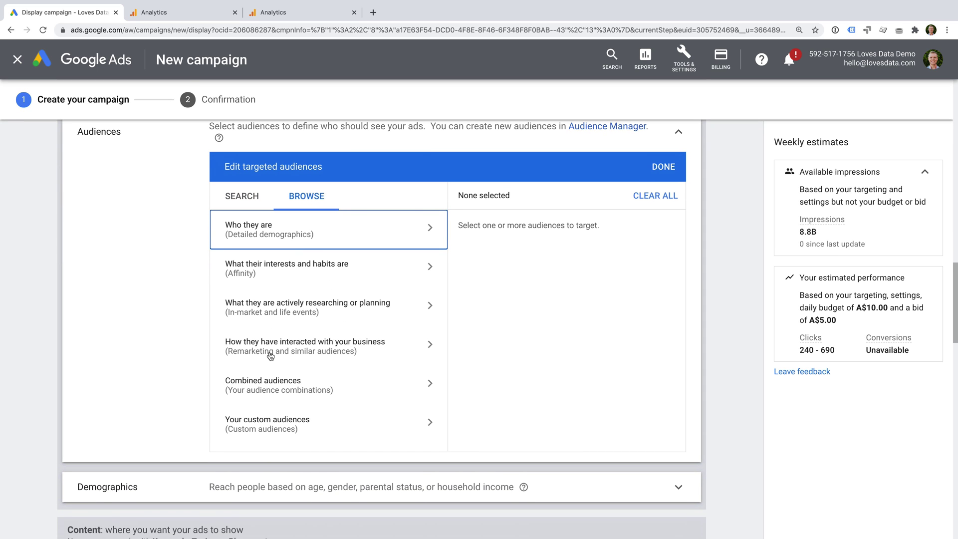
{"action": "left_click", "coordinate": [270, 356]}
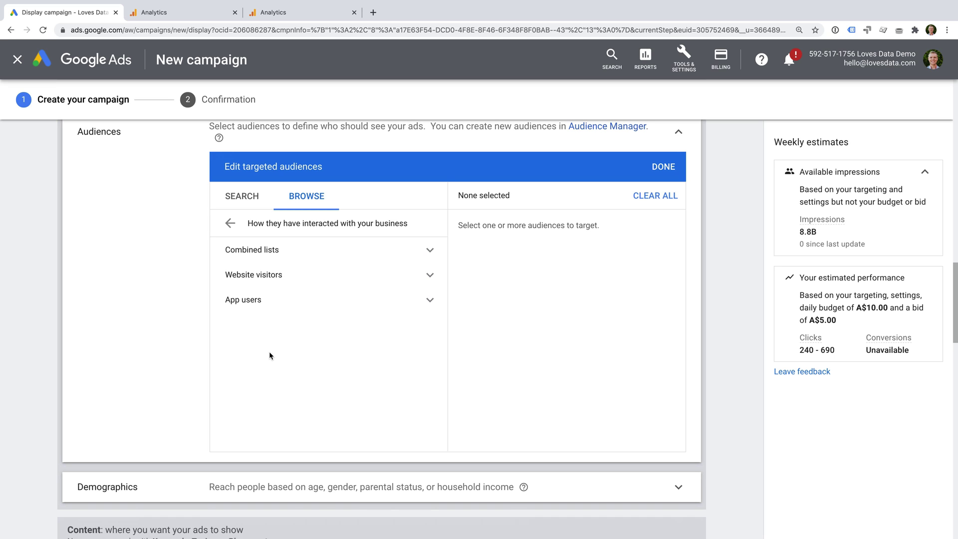
{"action": "left_click", "coordinate": [427, 277]}
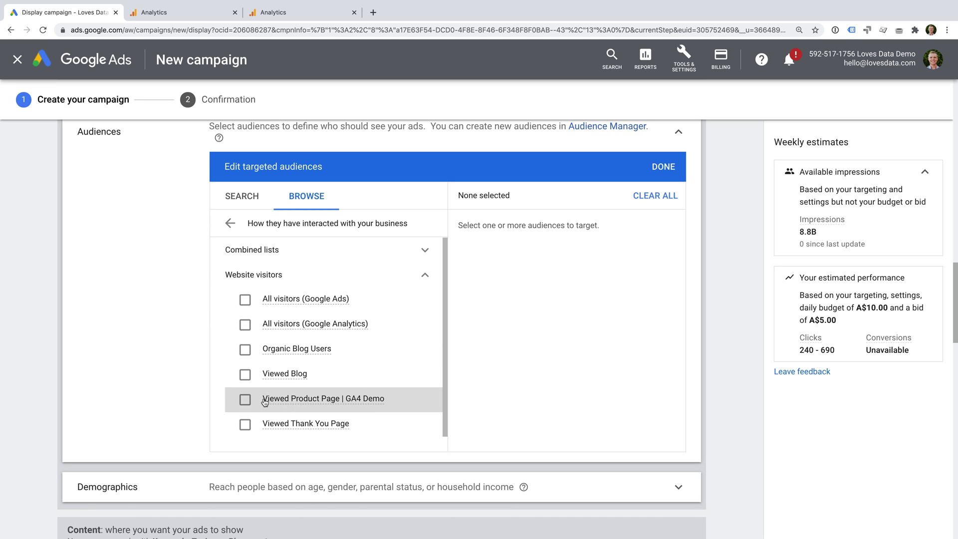
{"action": "left_click", "coordinate": [245, 401]}
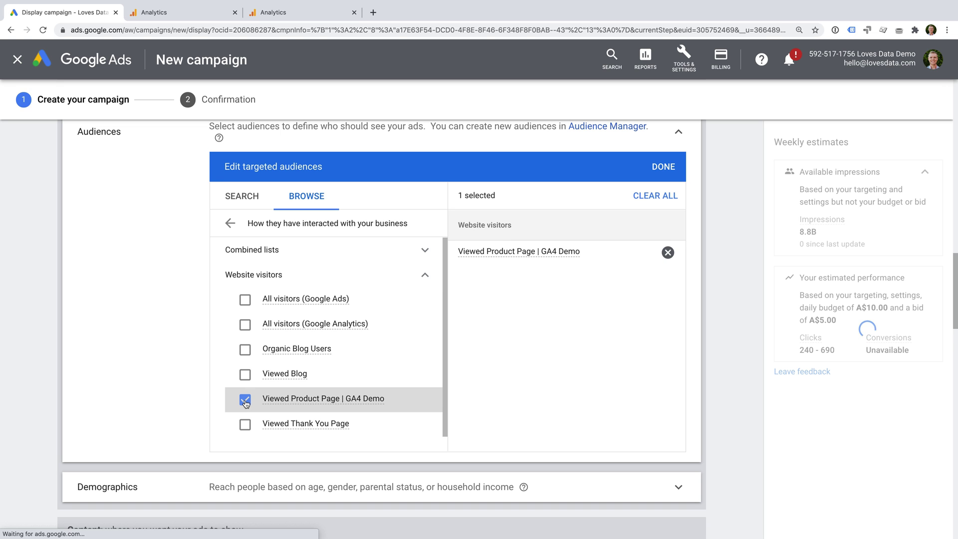
{"action": "scroll", "coordinate": [528, 401], "scroll_direction": "down", "scroll_amount": 5}
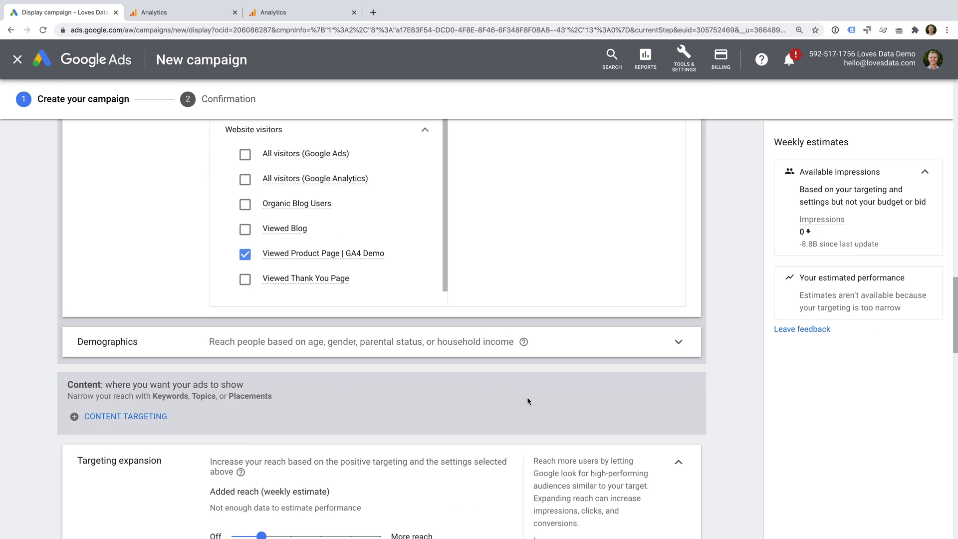
{"action": "scroll", "coordinate": [527, 397], "scroll_direction": "down", "scroll_amount": 1}
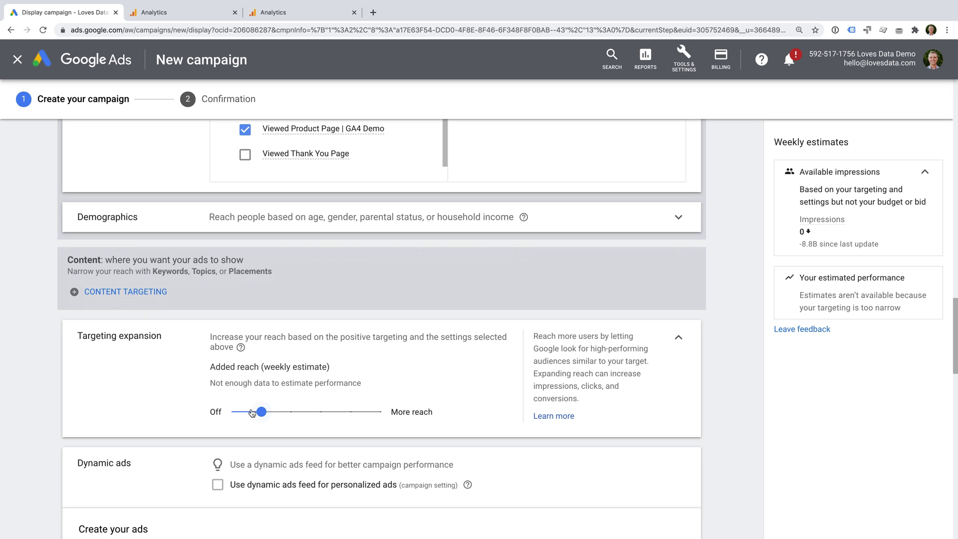
{"action": "left_click_drag", "start_coordinate": [259, 412], "coordinate": [234, 415]}
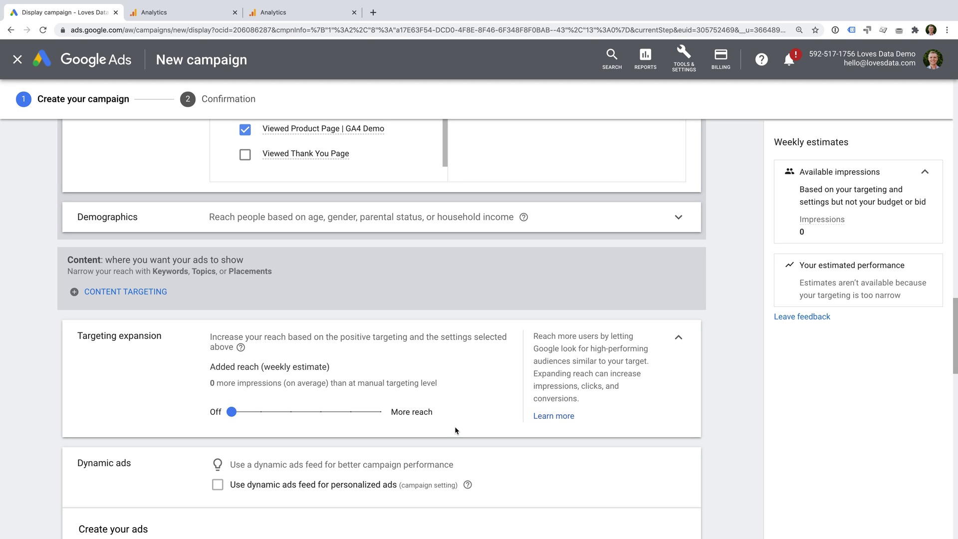
{"action": "scroll", "coordinate": [455, 429], "scroll_direction": "down", "scroll_amount": 5}
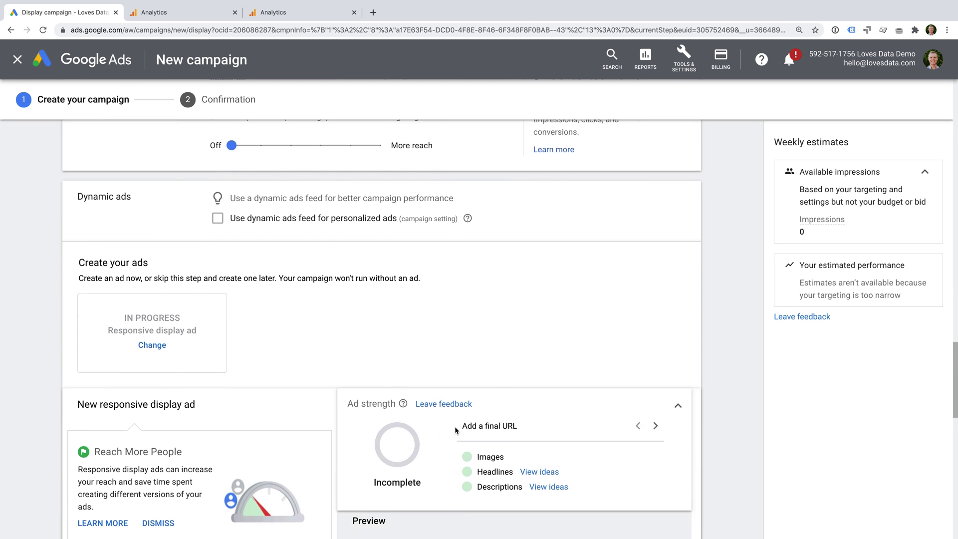
{"action": "scroll", "coordinate": [455, 428], "scroll_direction": "down", "scroll_amount": 1}
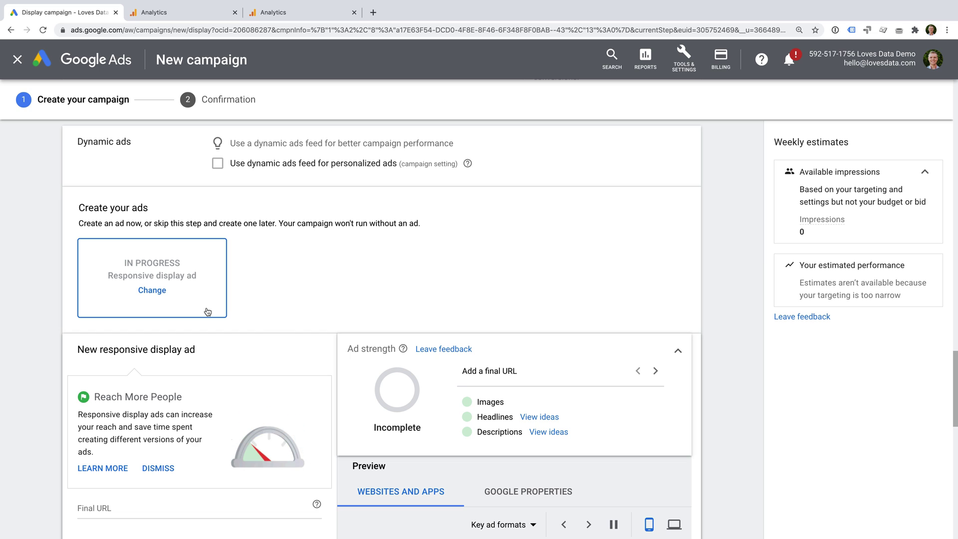
{"action": "scroll", "coordinate": [275, 344], "scroll_direction": "down", "scroll_amount": 1}
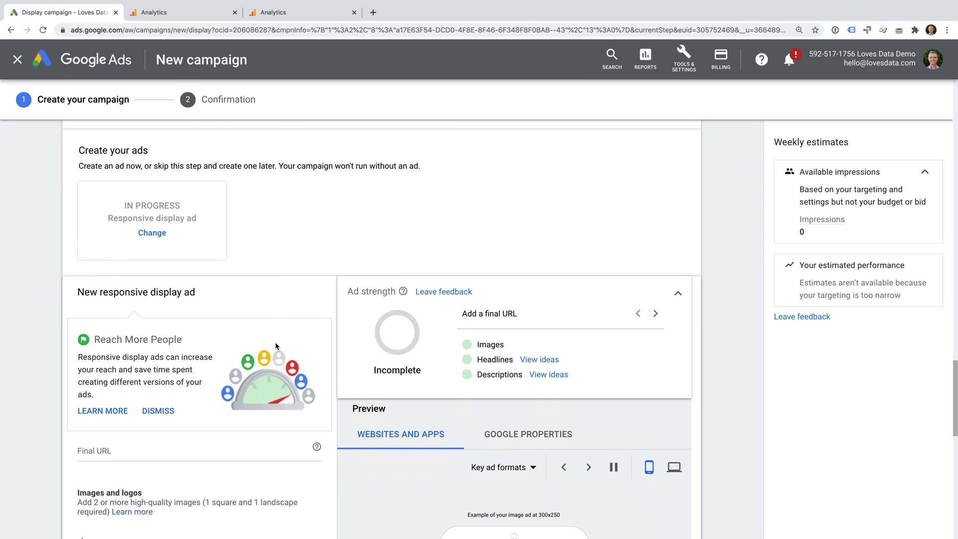
{"action": "scroll", "coordinate": [275, 345], "scroll_direction": "down", "scroll_amount": 1}
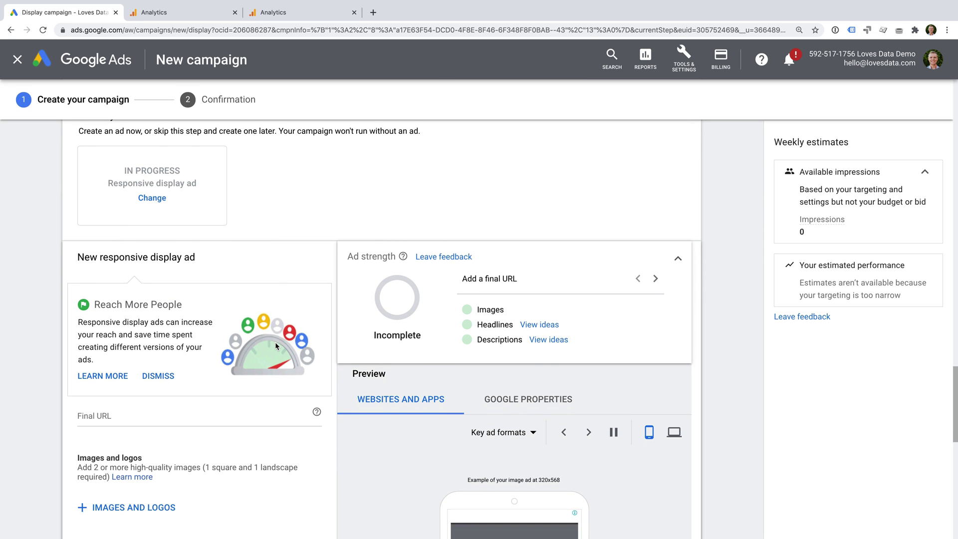